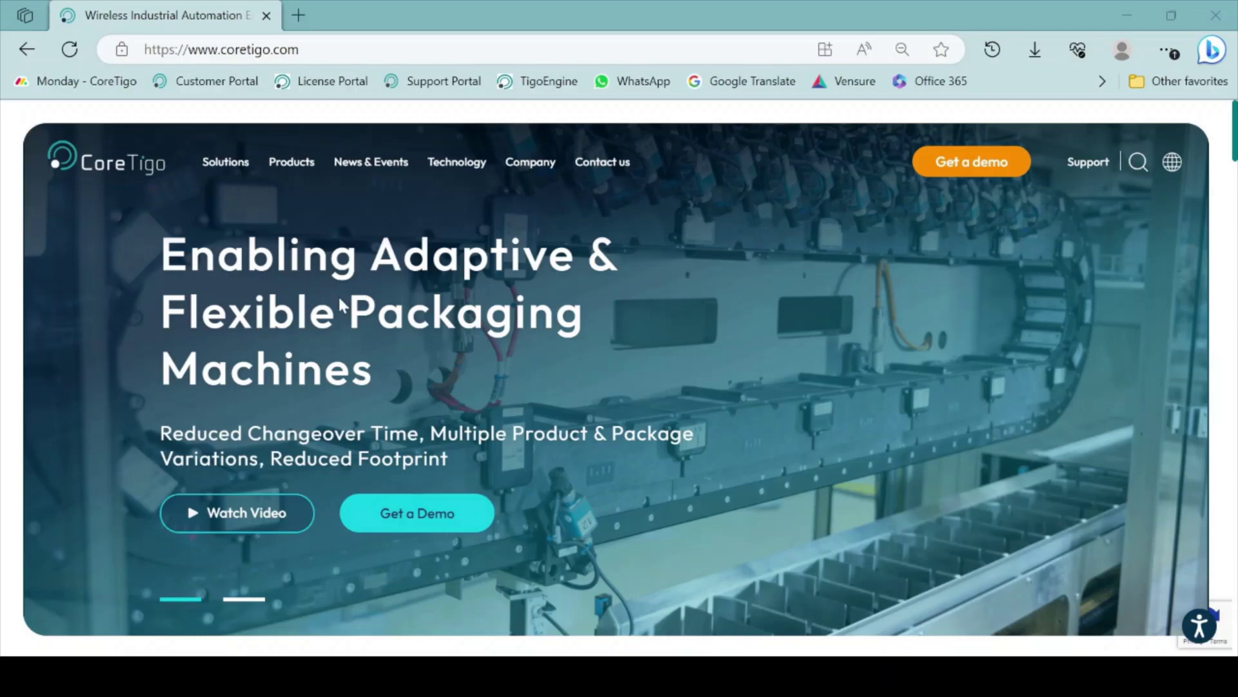
# - Open the TigoEngine login page at localhost:9000/ in the browser
pyautogui.click(221, 49)
pyautogui.write('localhost:9000/#/login')
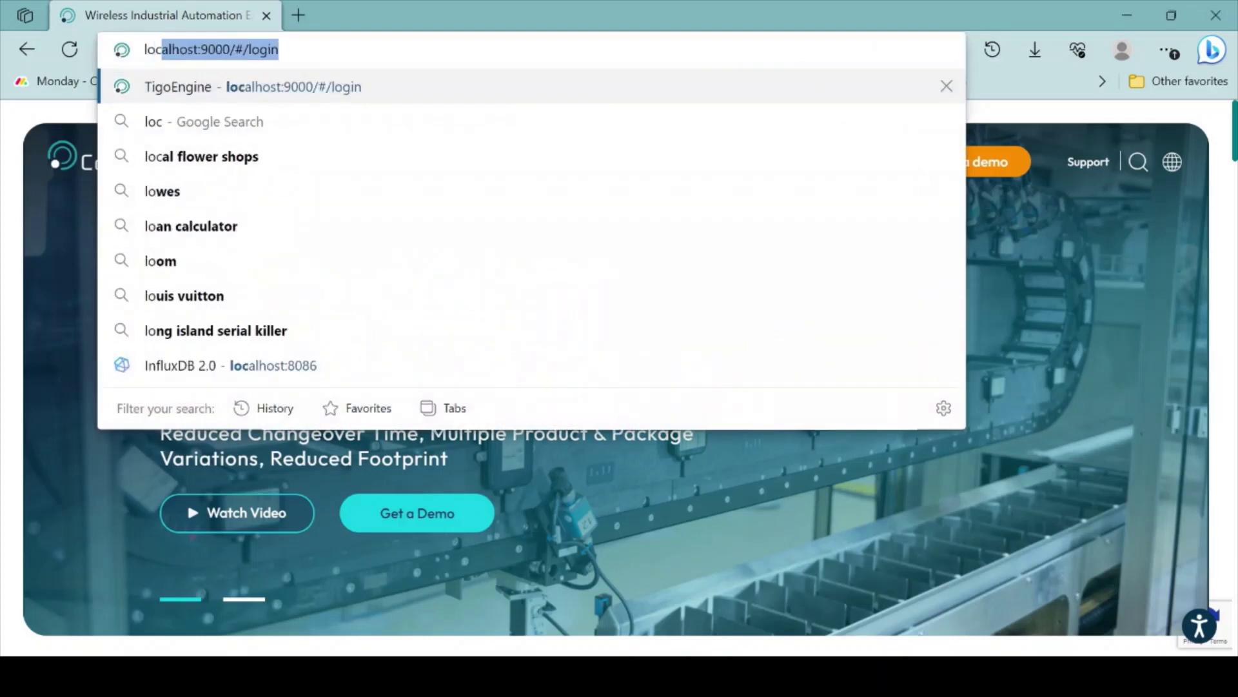
pyautogui.press('Right')
pyautogui.press('BackSpace')
pyautogui.press('BackSpace')
pyautogui.press('BackSpace')
pyautogui.press('BackSpace')
pyautogui.press('BackSpace')
pyautogui.press('BackSpace')
pyautogui.press('BackSpace')
pyautogui.press('BackSpace')
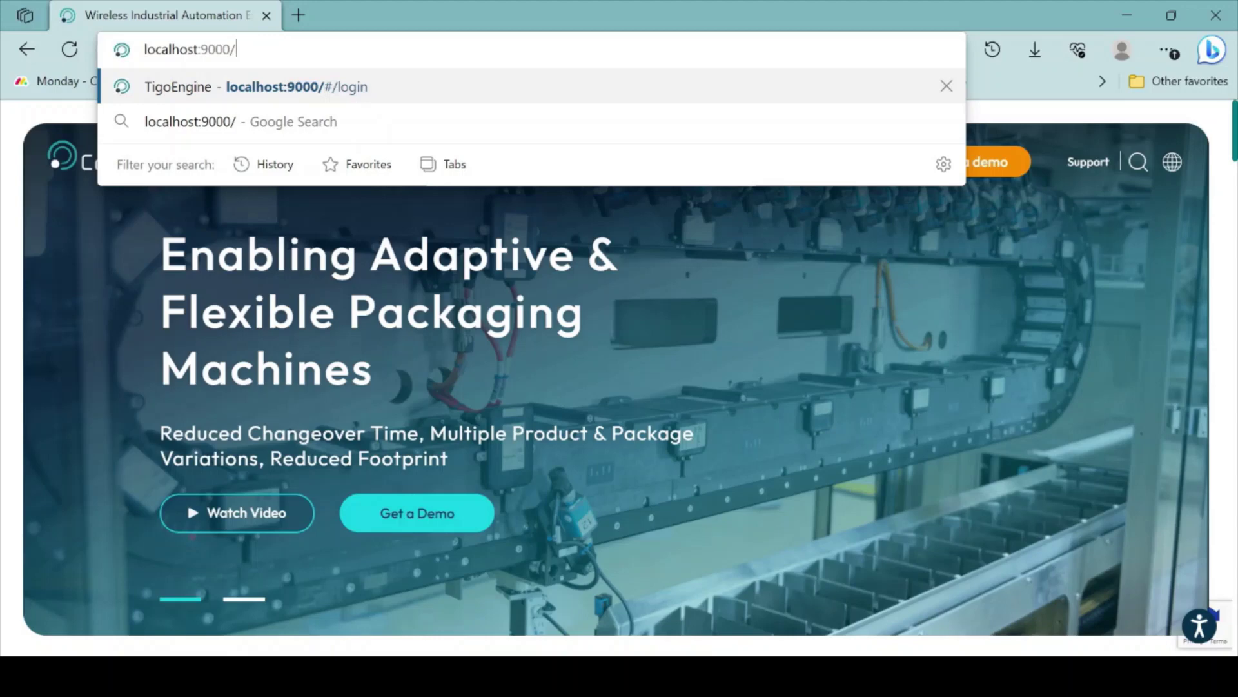
pyautogui.press('Return')
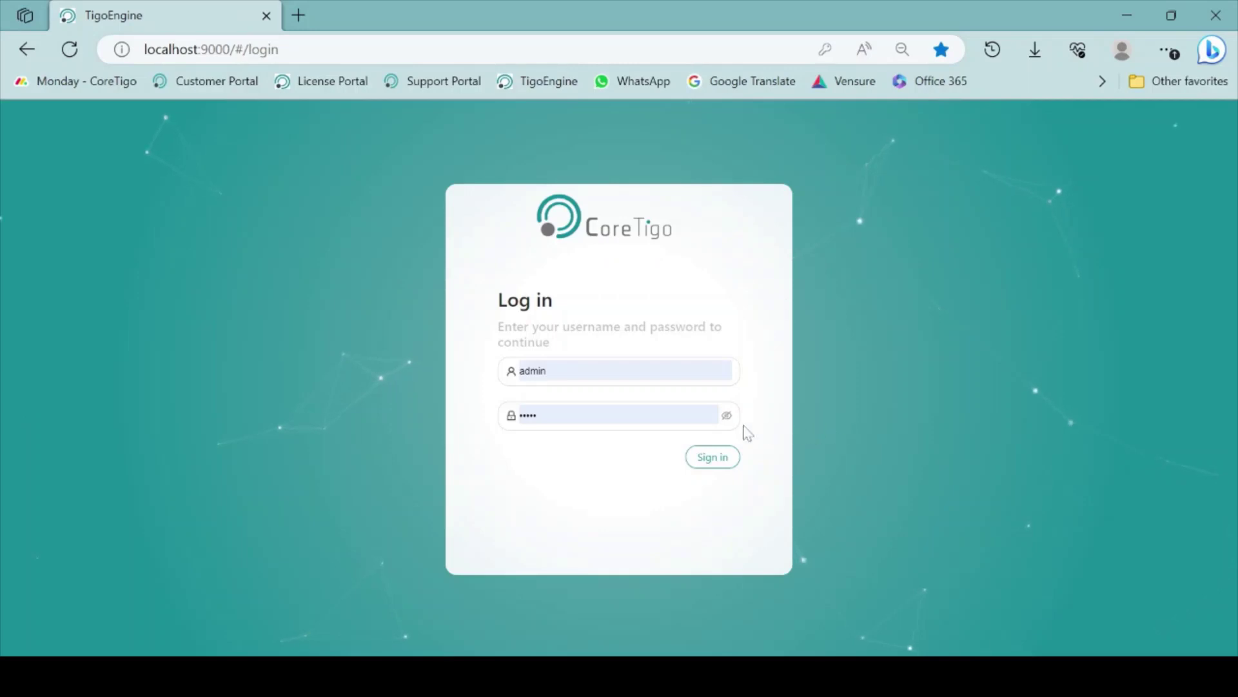
# - Reveal the prefilled password on the login form and sign in with the admin account
pyautogui.click(727, 416)
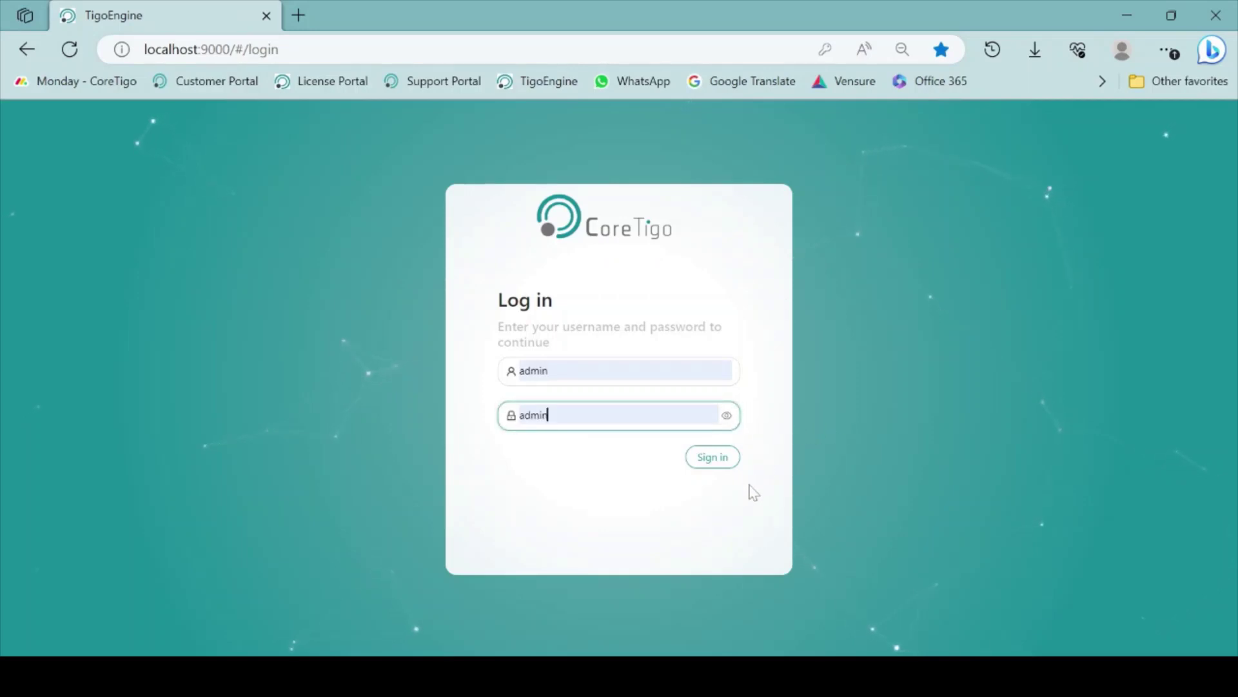
pyautogui.click(716, 465)
pyautogui.click(716, 469)
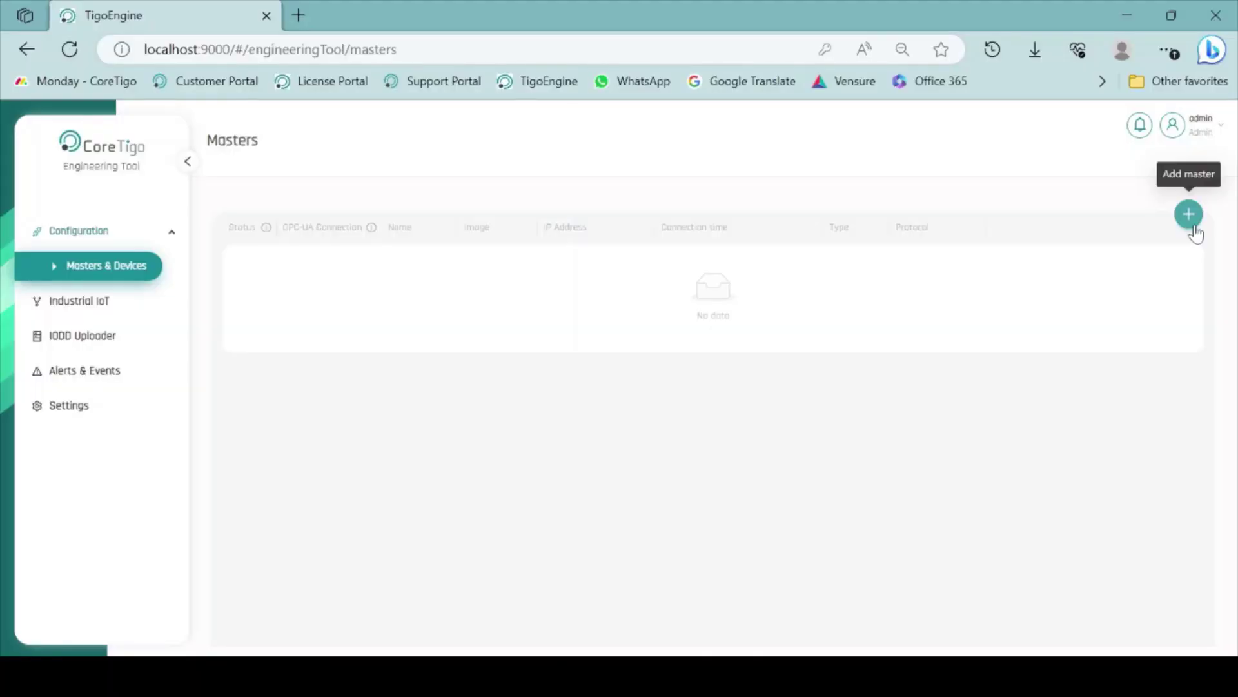
# - Connect a new master named CoreTigo North America with the IP address 192.168.1.11
pyautogui.click(1194, 227)
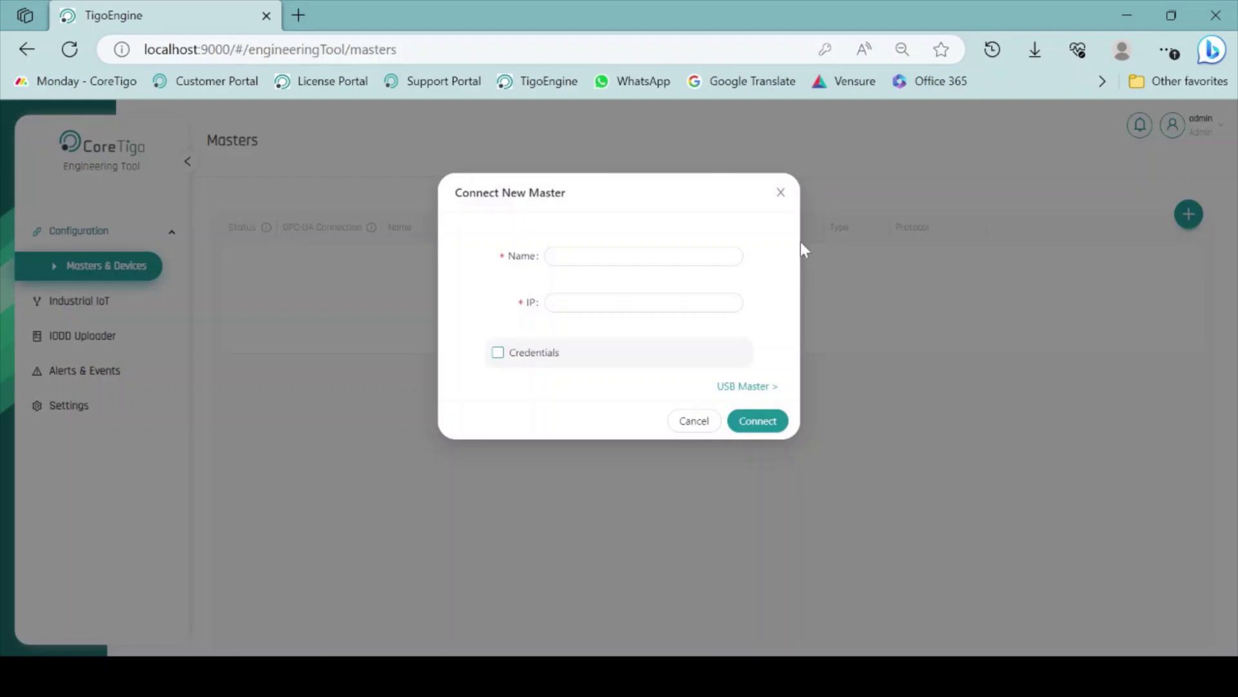
pyautogui.click(730, 255)
pyautogui.write('Cor')
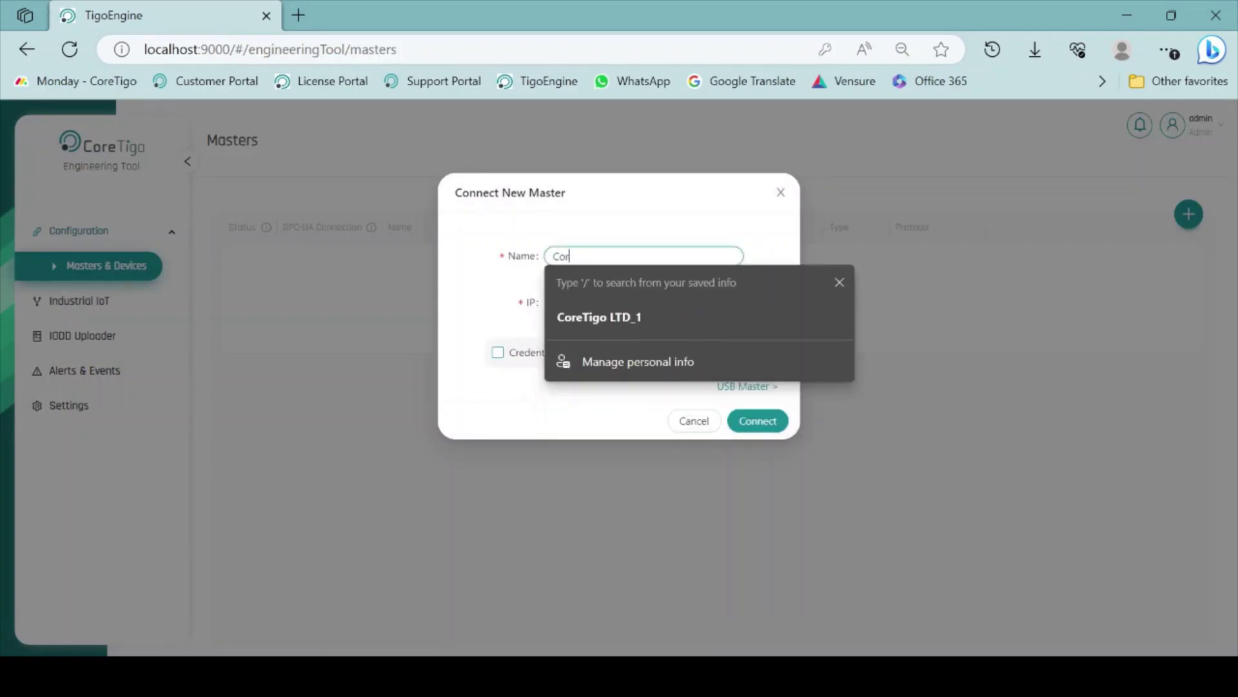
pyautogui.write('eTigo Nor')
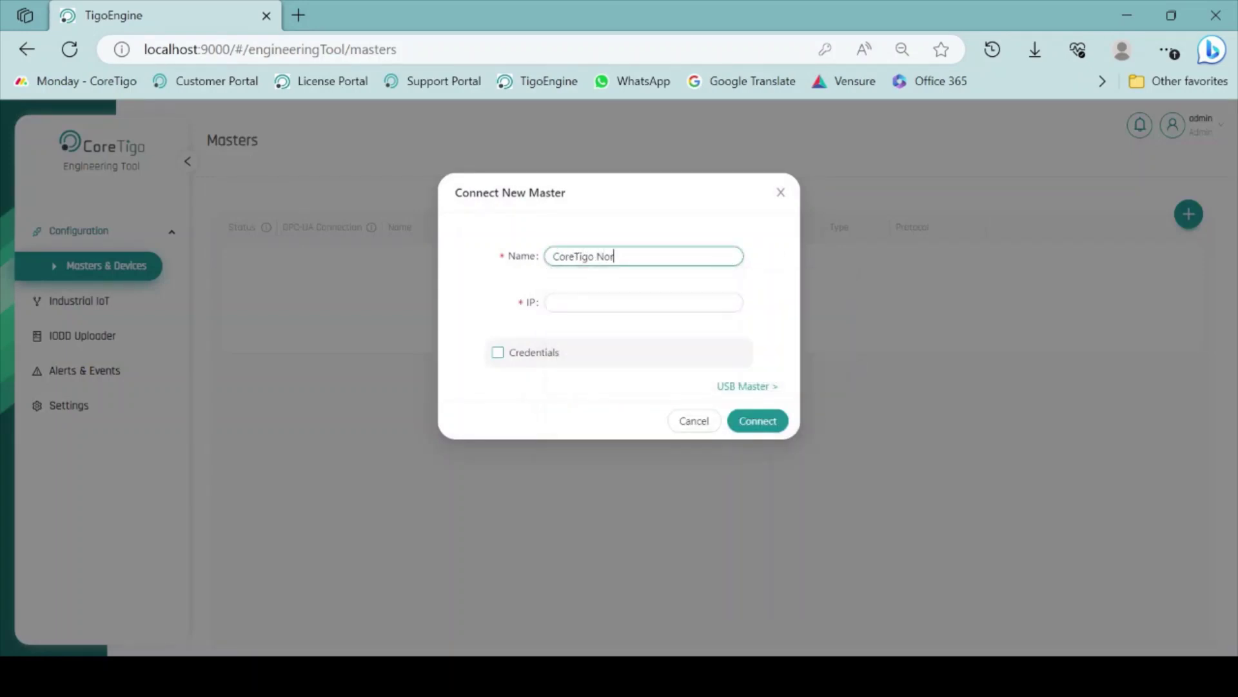
pyautogui.write('th America')
pyautogui.press('Tab')
pyautogui.write('19')
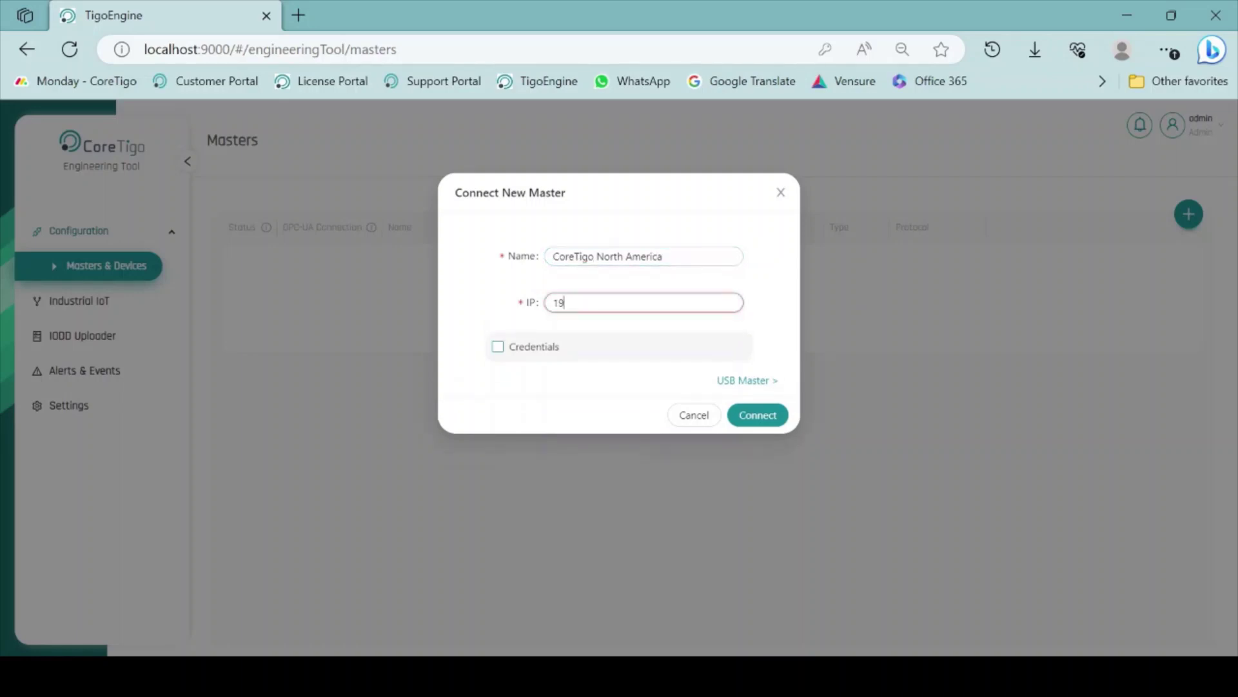
pyautogui.write('2.168')
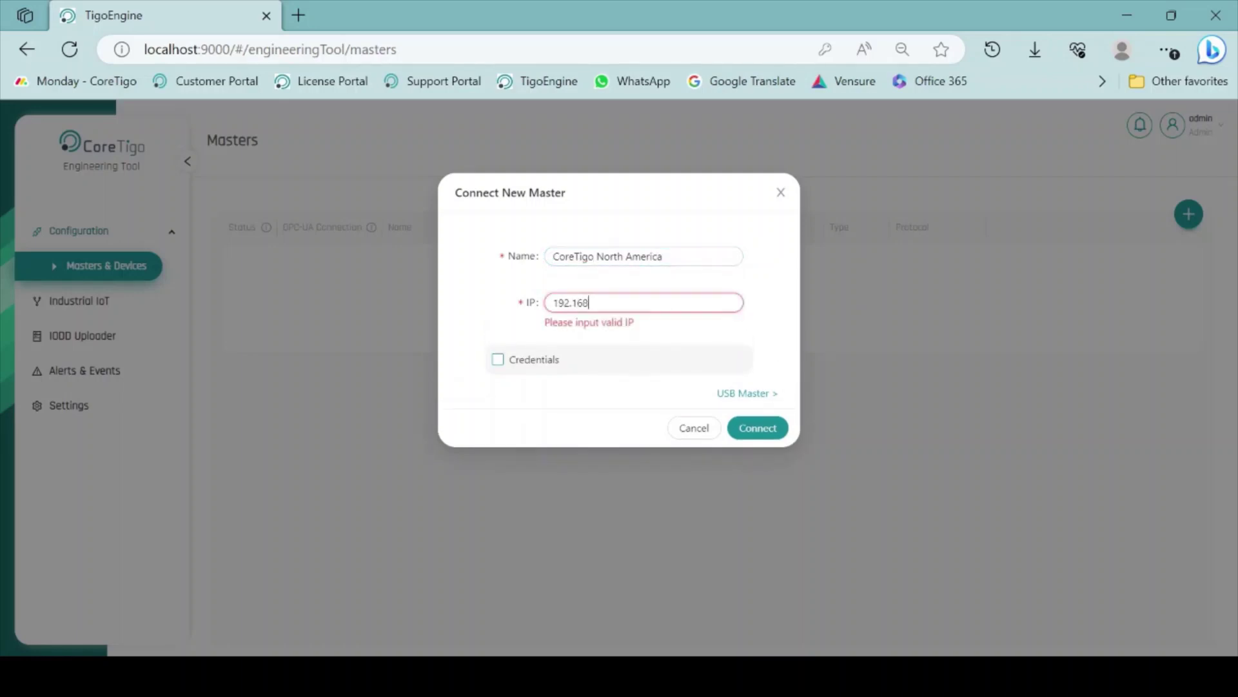
pyautogui.write('.1.11')
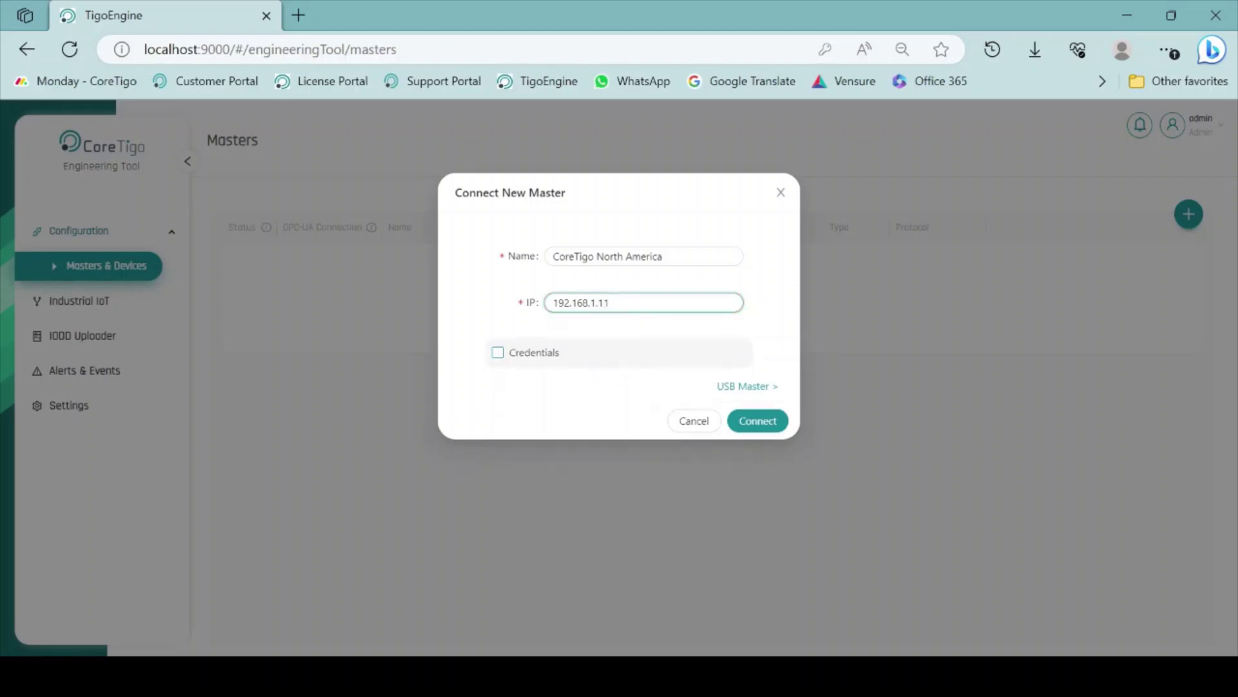
pyautogui.click(748, 426)
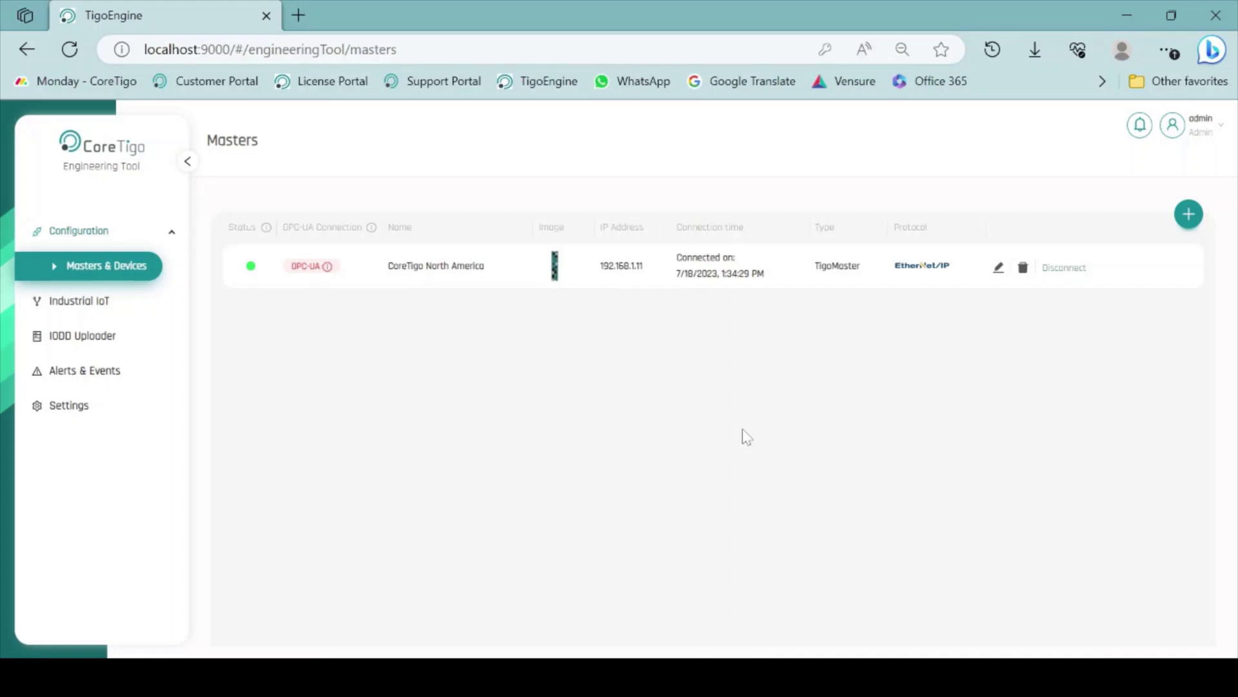
# - In the CoreTigo North America master, scan for devices and pair the single-slot device 03:F3:00:00:01:73:0F:46:CF on port 1
pyautogui.click(486, 287)
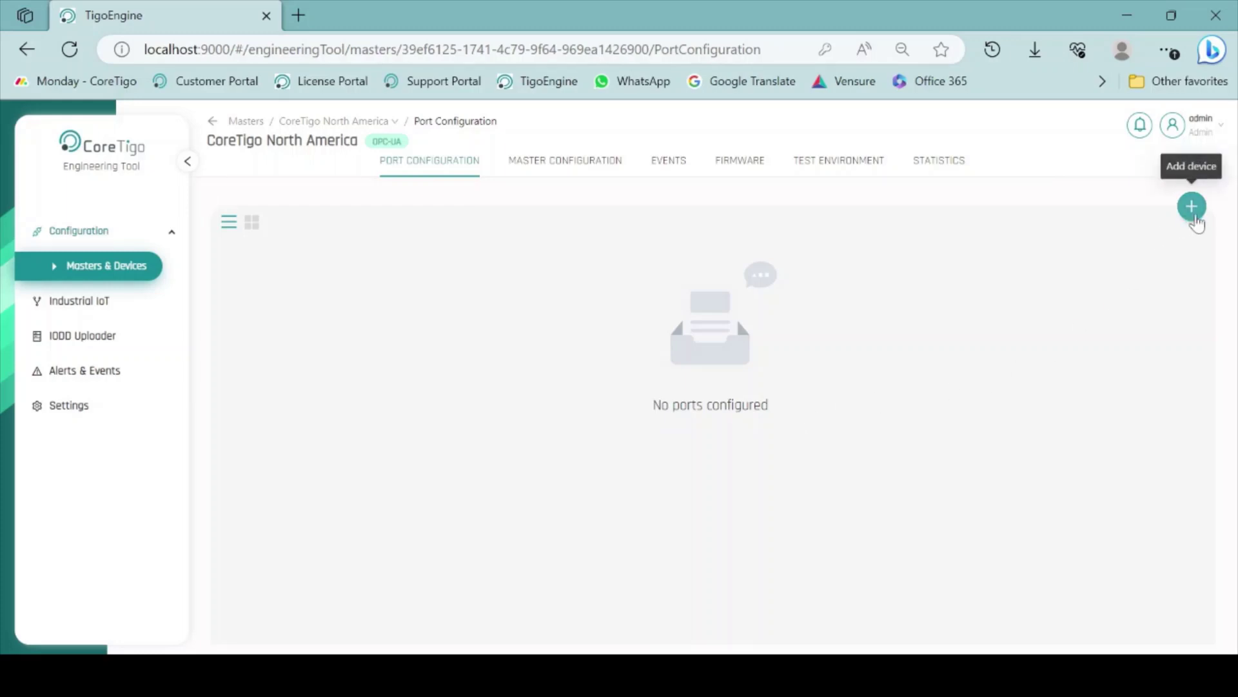
pyautogui.click(1193, 216)
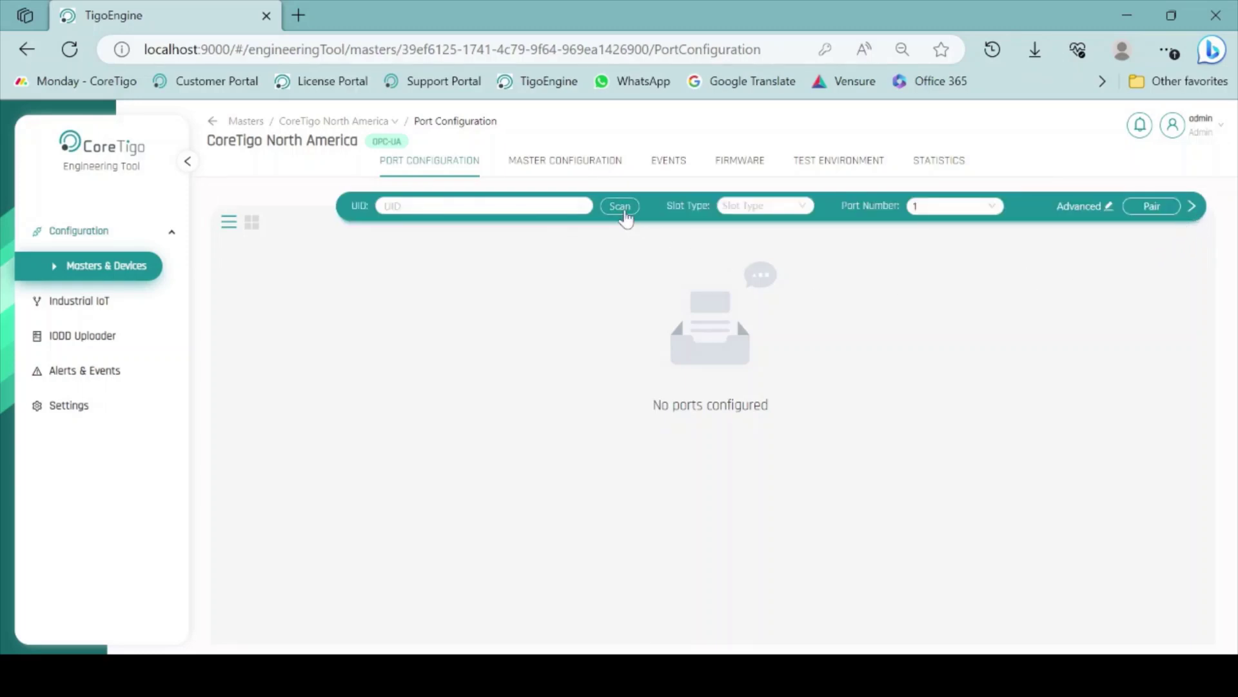
pyautogui.click(620, 207)
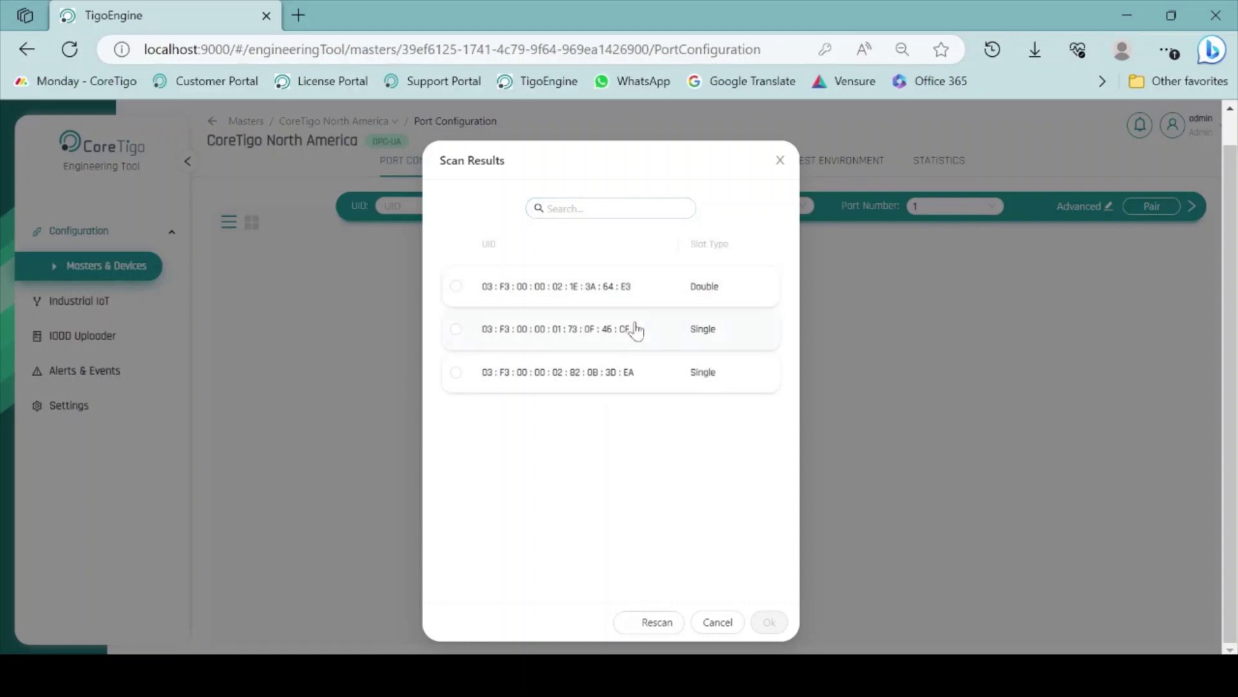
pyautogui.click(630, 328)
pyautogui.click(783, 631)
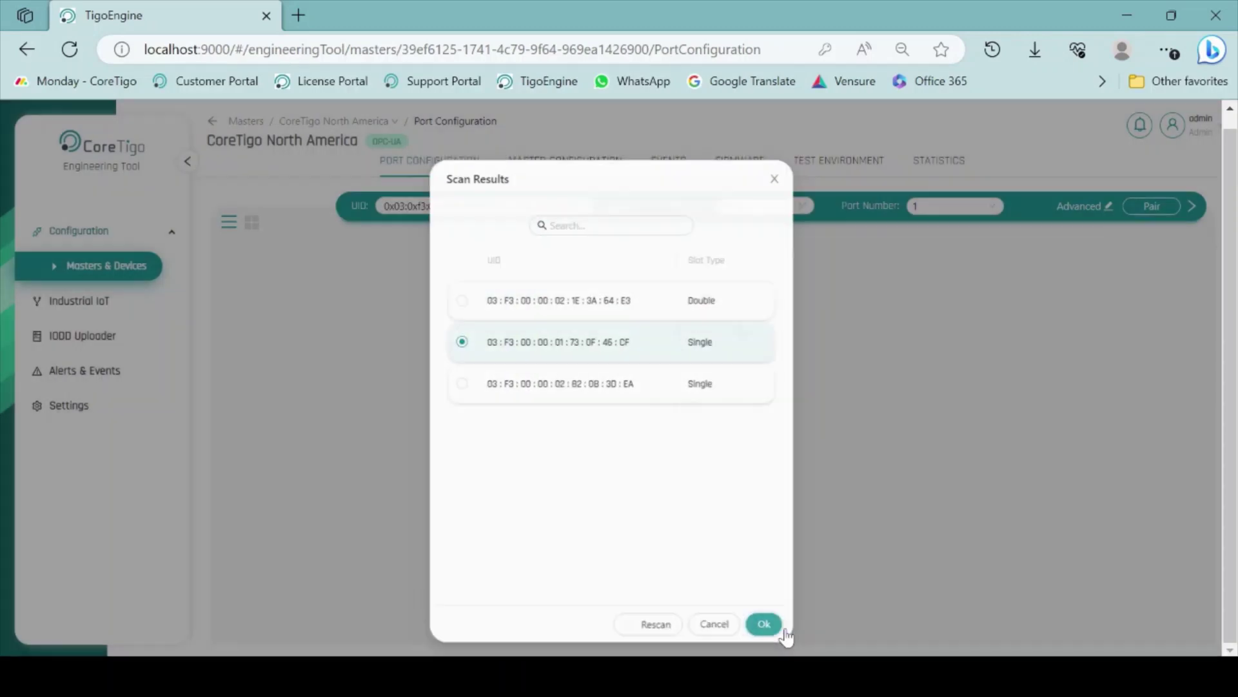
pyautogui.click(1137, 214)
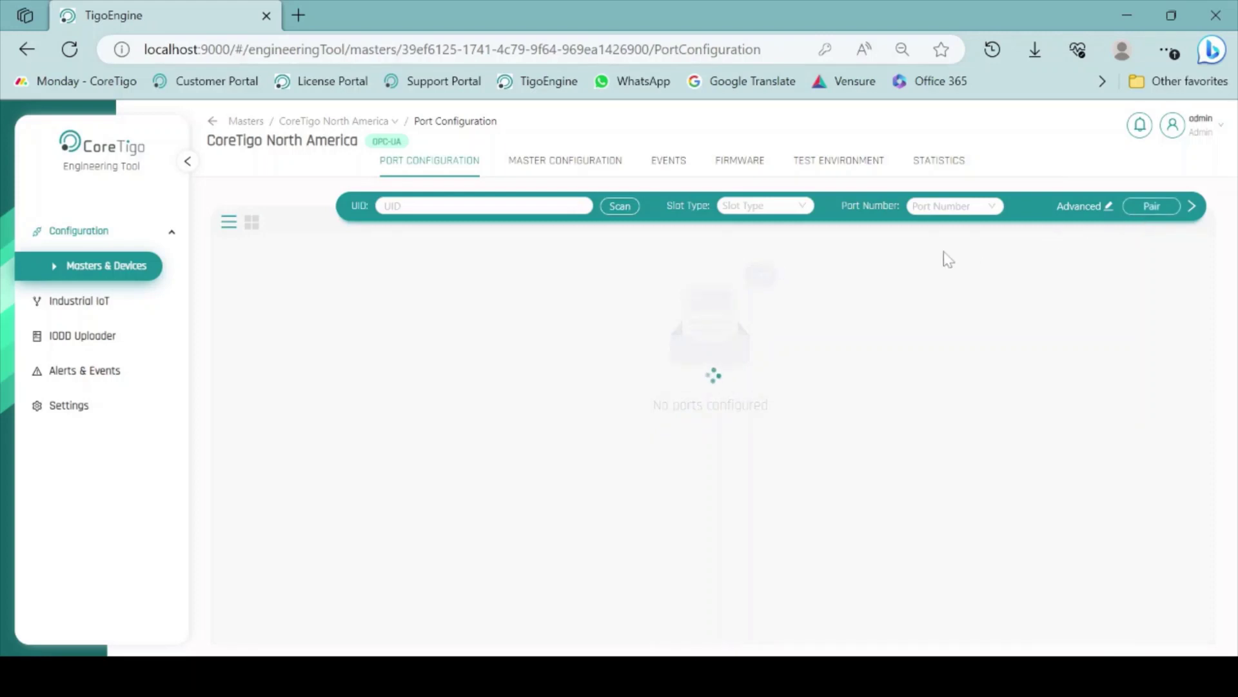
# - Rescan for devices and pair the double-slot device 03:F3:00:00:02:1E:3A:64:E3 on port 2
pyautogui.click(615, 207)
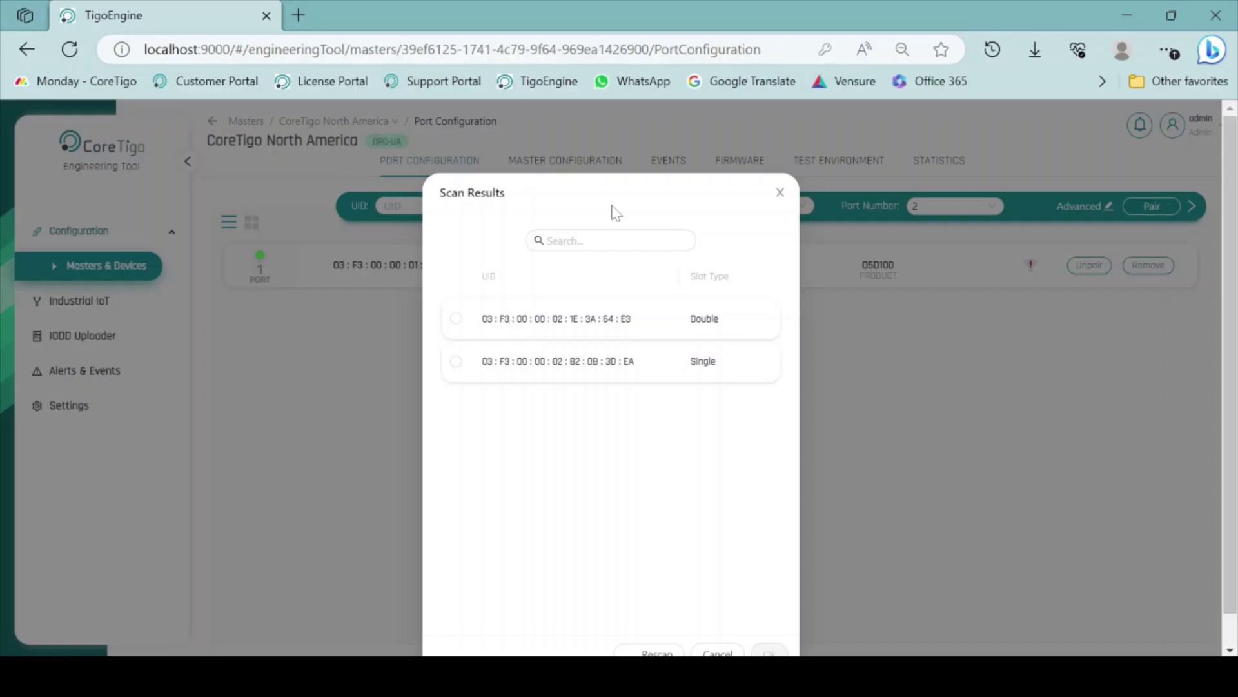
pyautogui.click(631, 329)
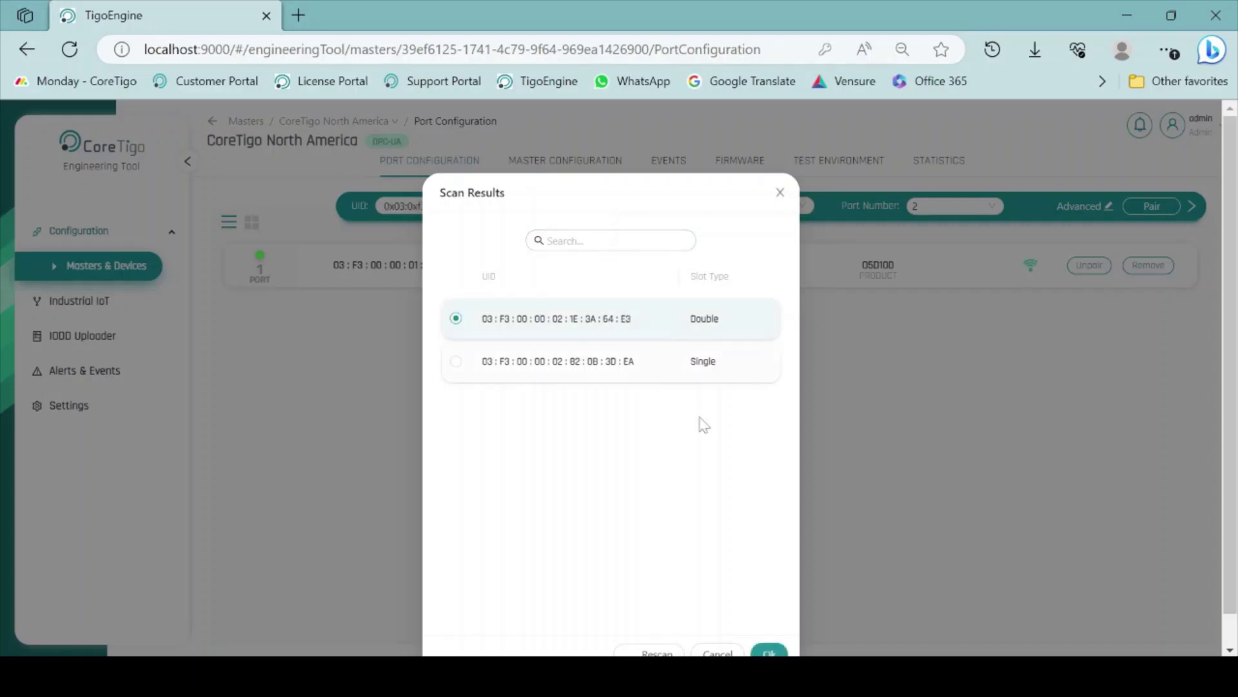
pyautogui.click(783, 629)
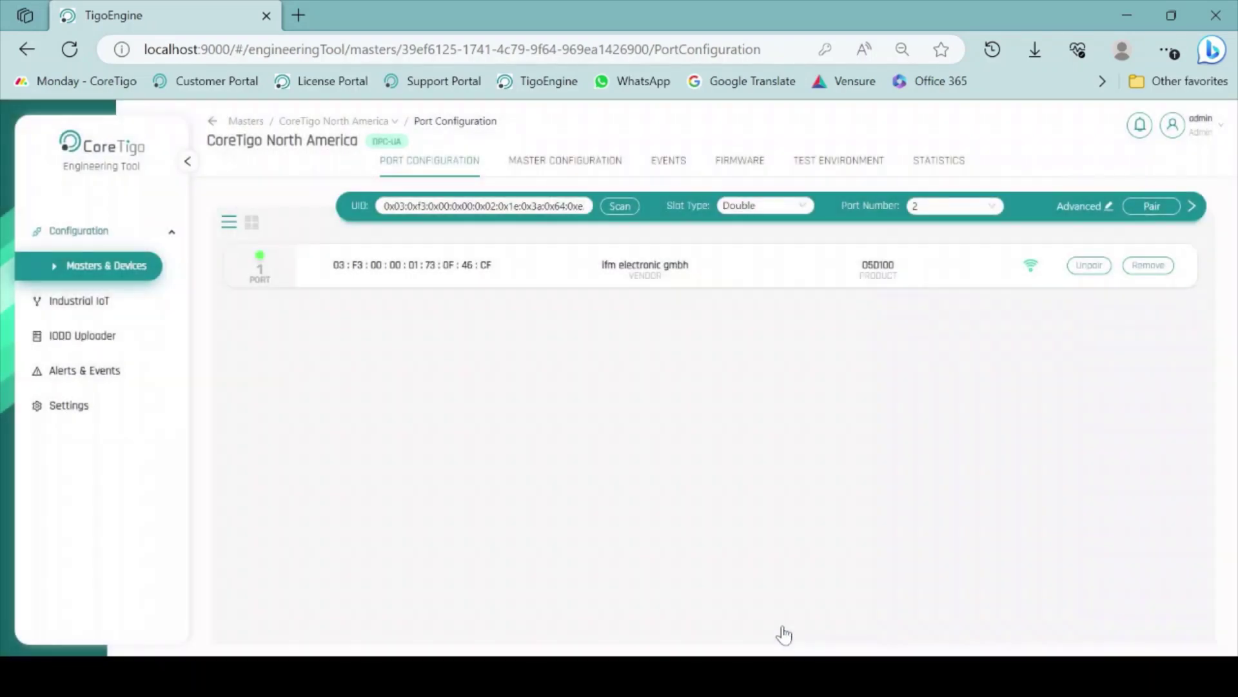
pyautogui.click(1137, 212)
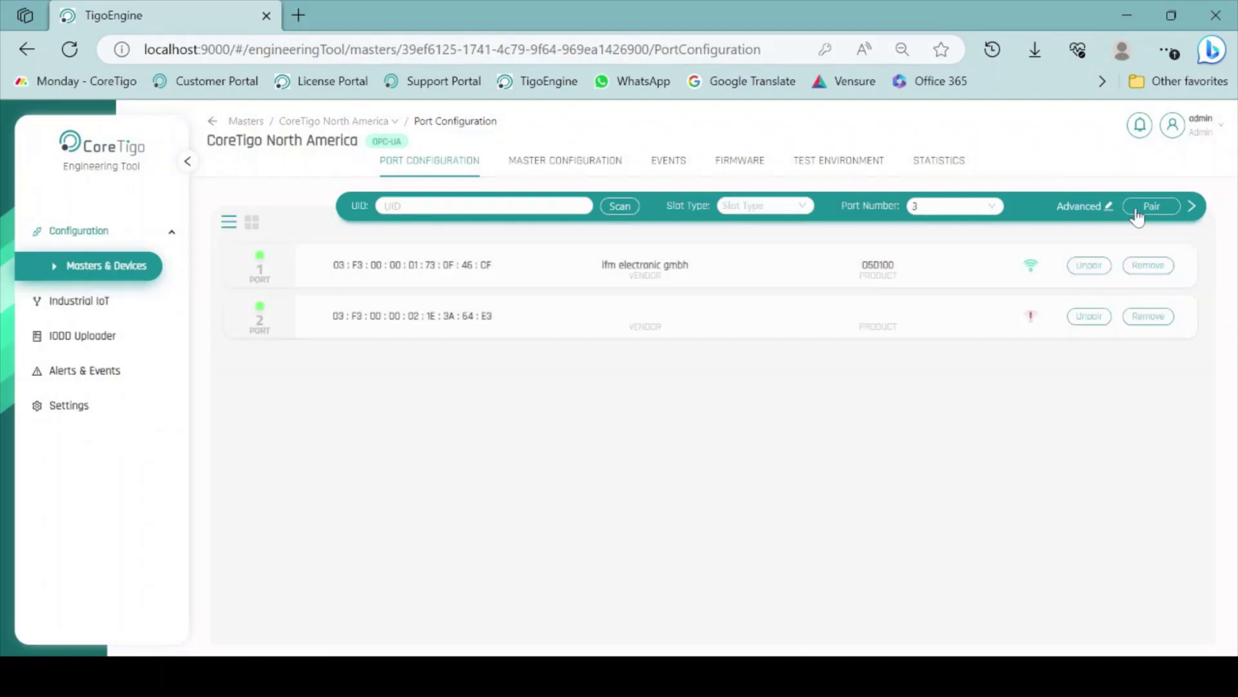
# - Compare the vendor and product of both paired devices and examine the port 2 device's process data, ISDU data and device configuration
pyautogui.click(754, 282)
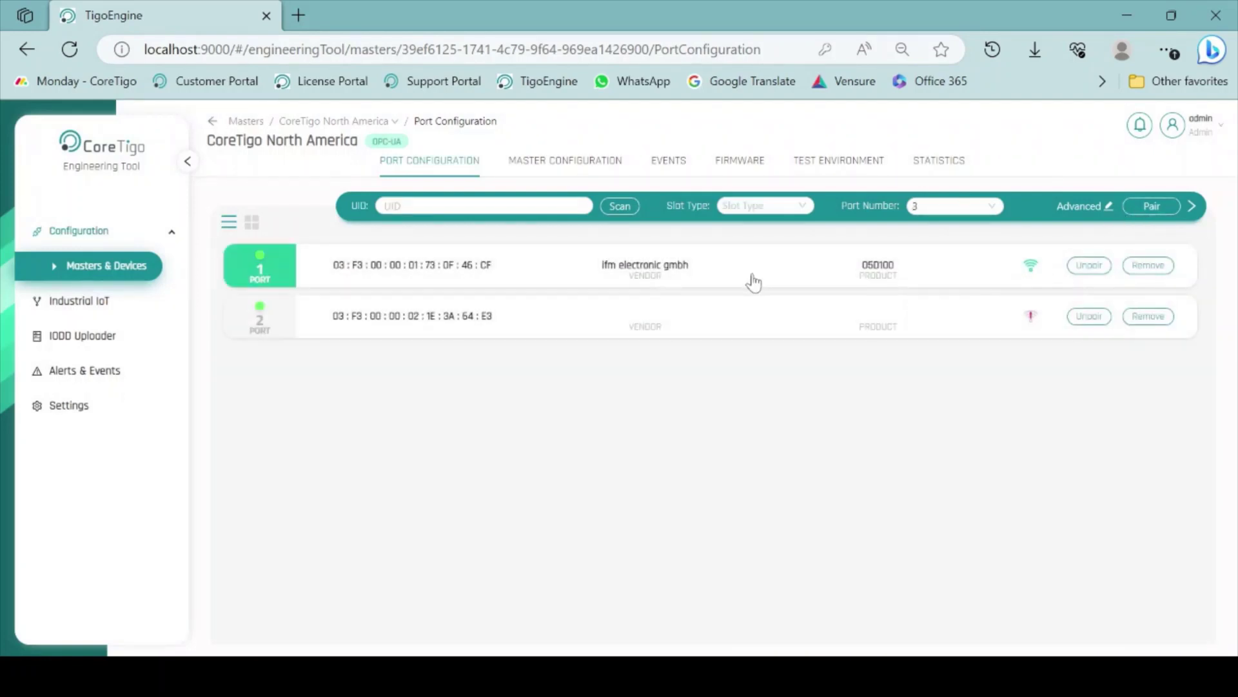
pyautogui.click(854, 330)
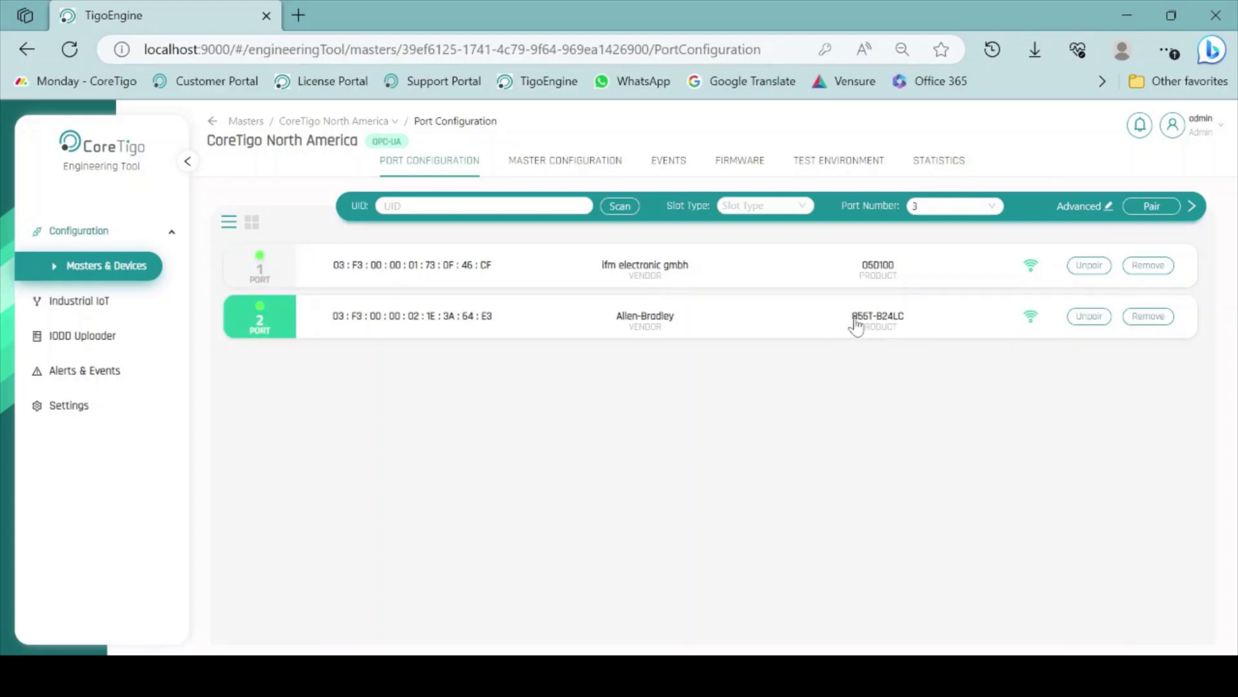
pyautogui.click(882, 276)
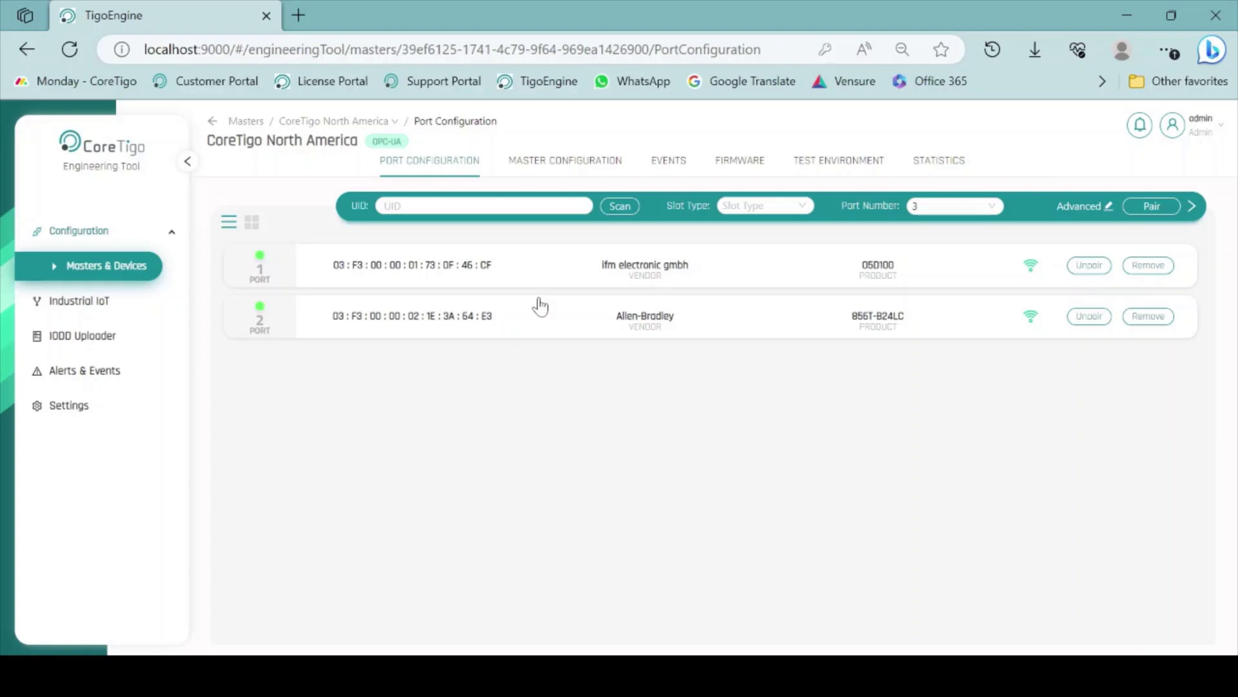
pyautogui.click(521, 321)
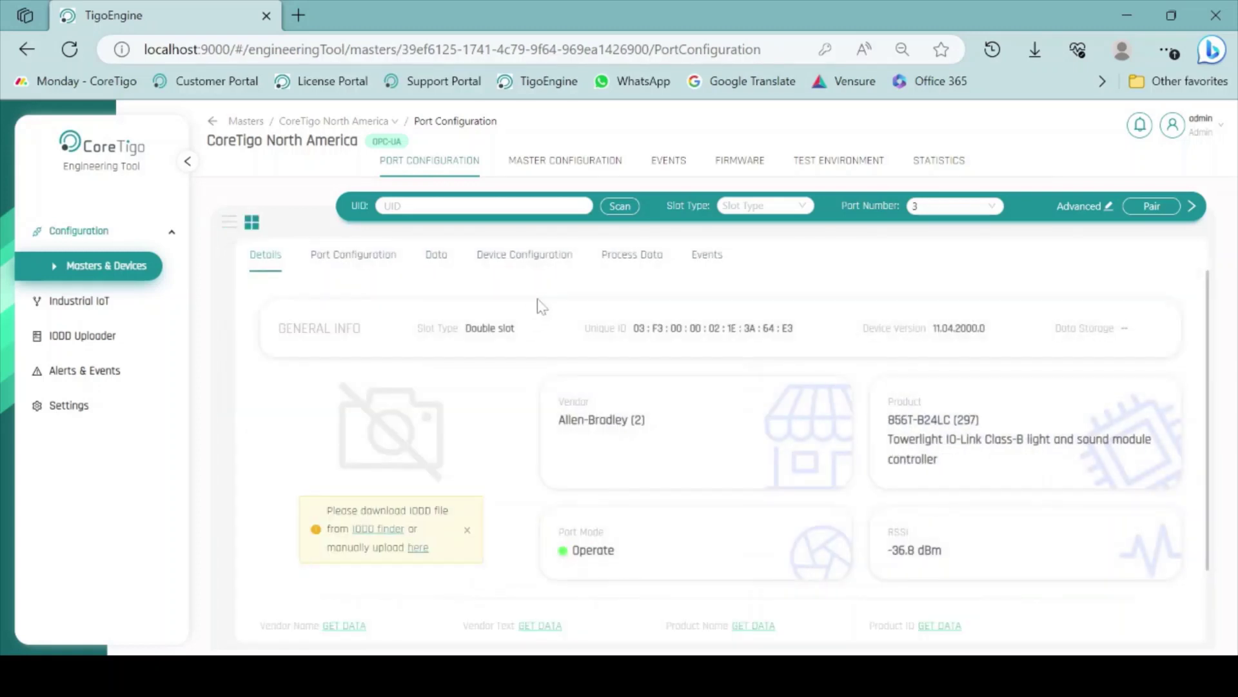
pyautogui.click(632, 260)
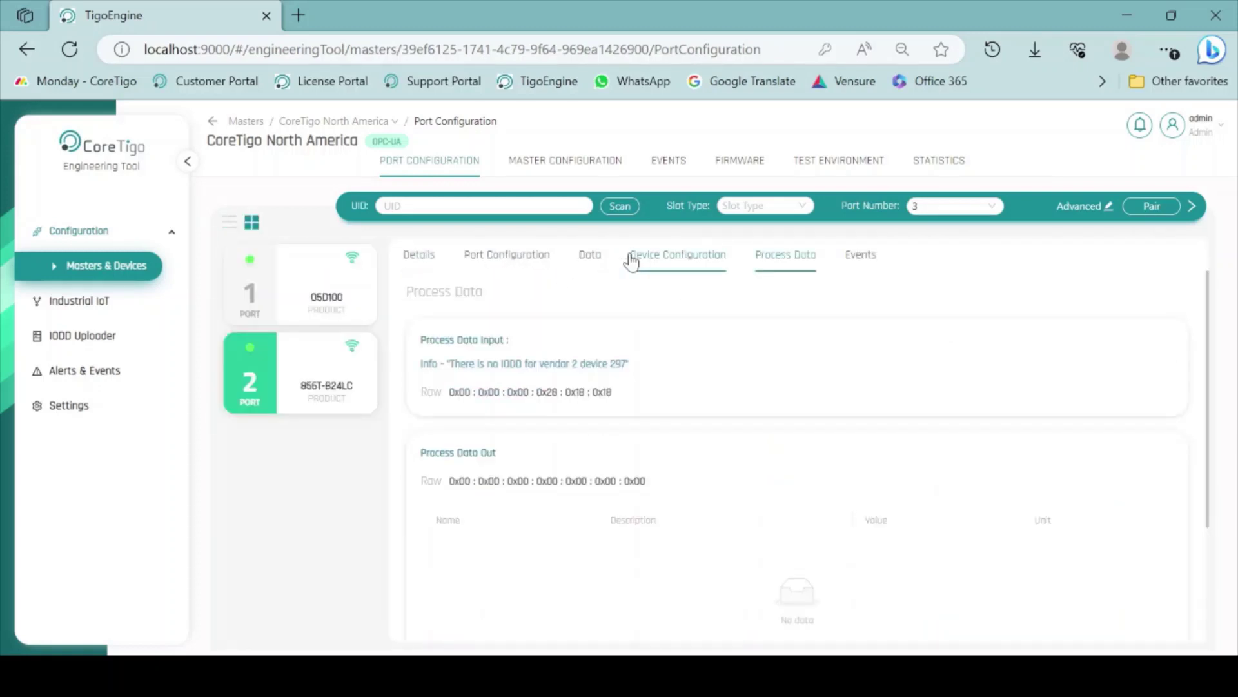
pyautogui.click(589, 258)
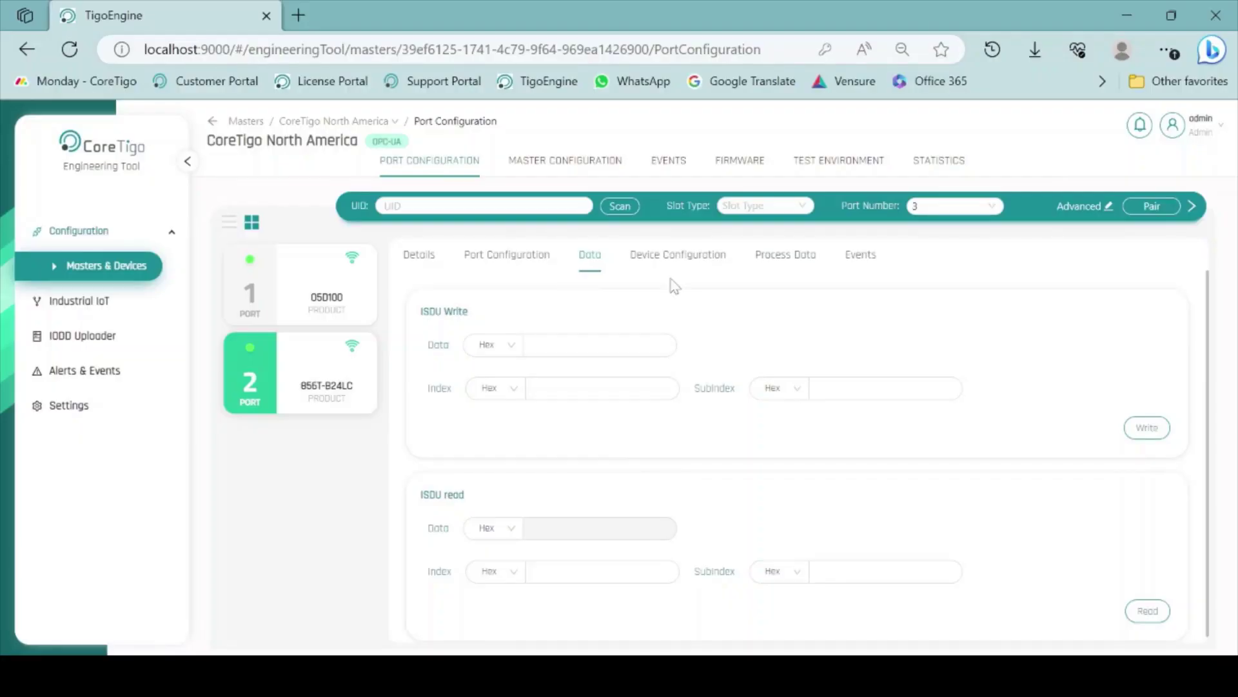
pyautogui.click(656, 262)
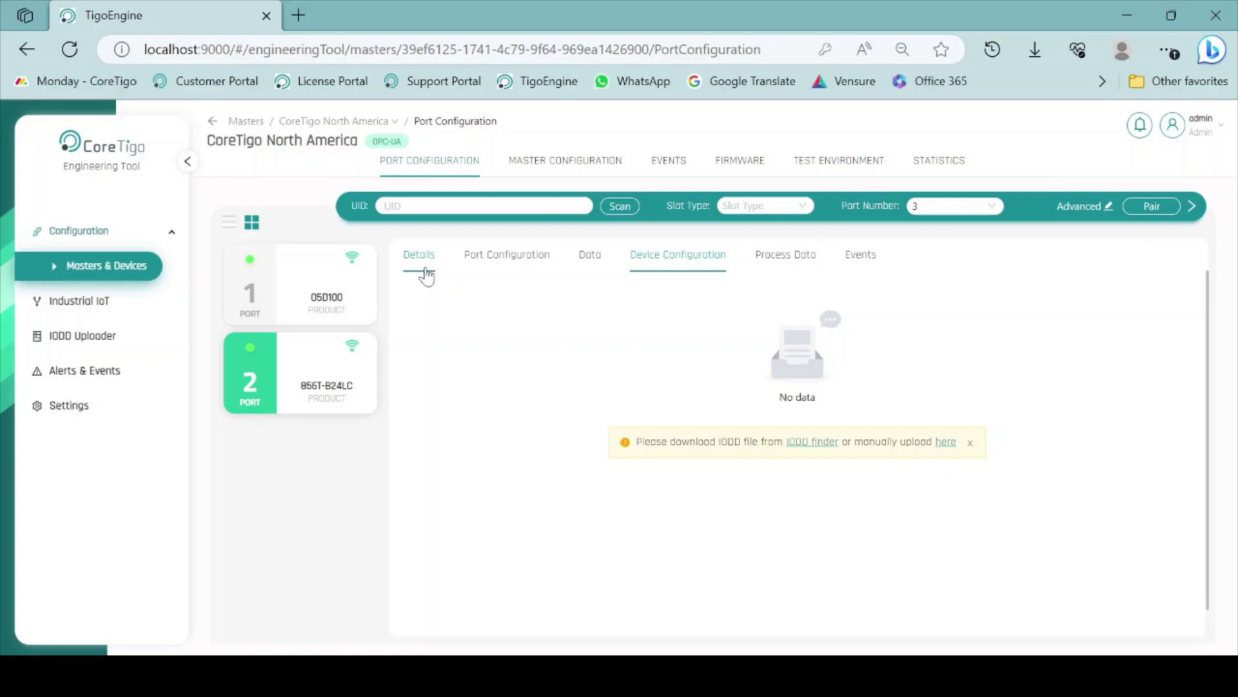
# - Download the missing IODD file for the port 2 device from IODD finder through its details page
pyautogui.click(426, 276)
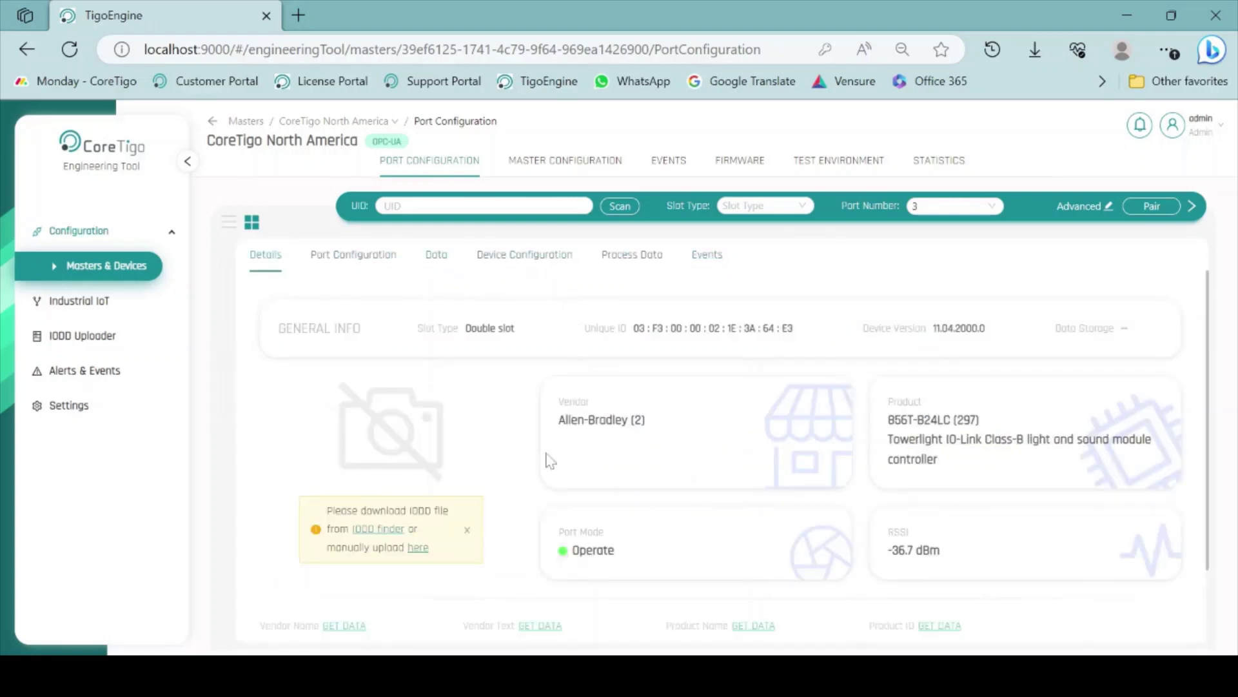
pyautogui.click(392, 533)
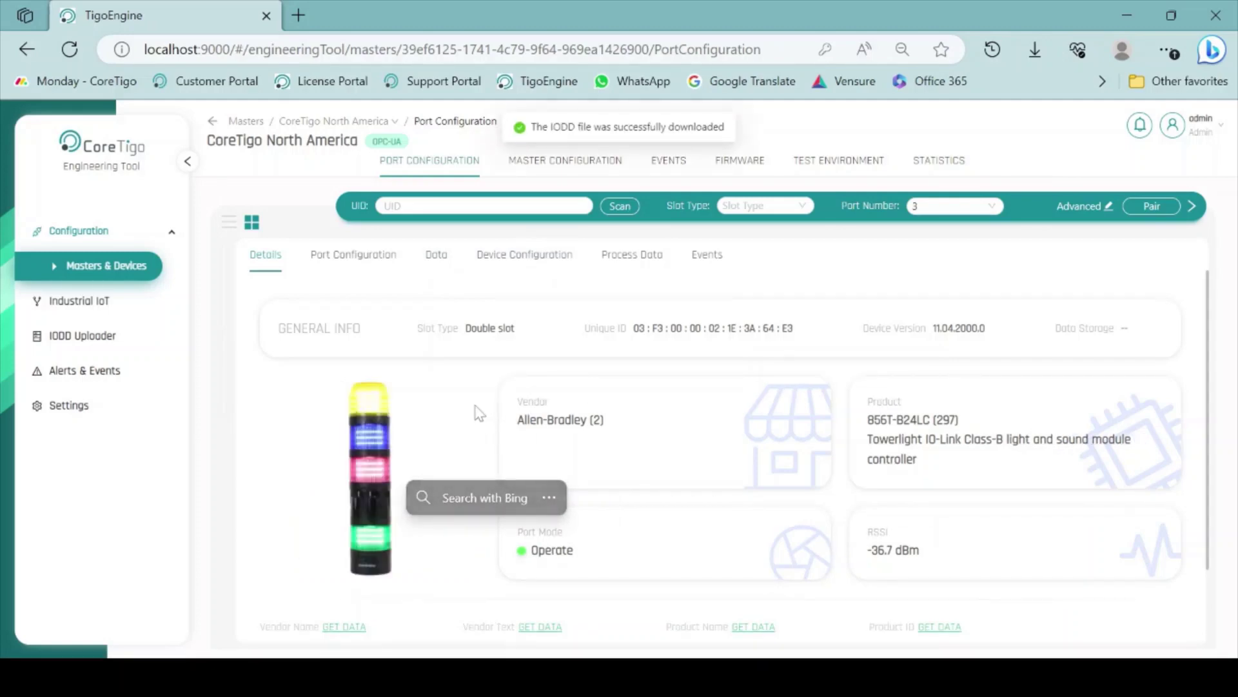
pyautogui.click(476, 417)
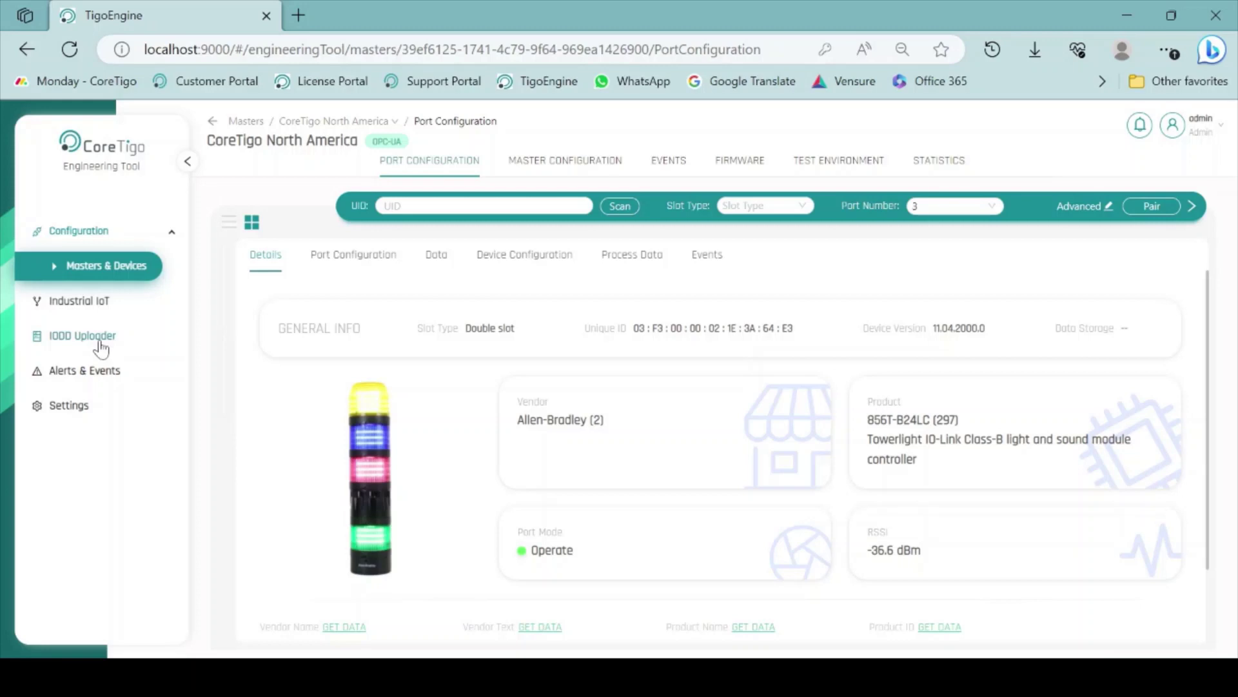
# - Upload the IODD file 310_372.zip from the Videos folder in the IODD Uploader
pyautogui.click(100, 344)
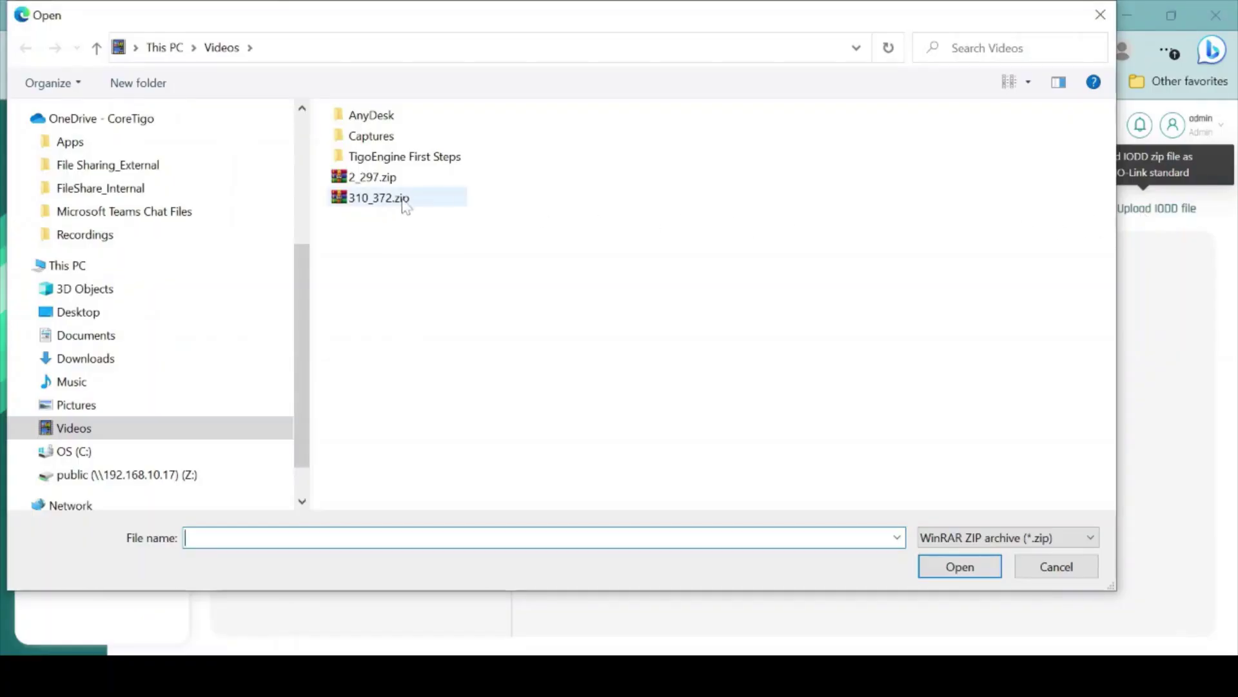
pyautogui.click(391, 203)
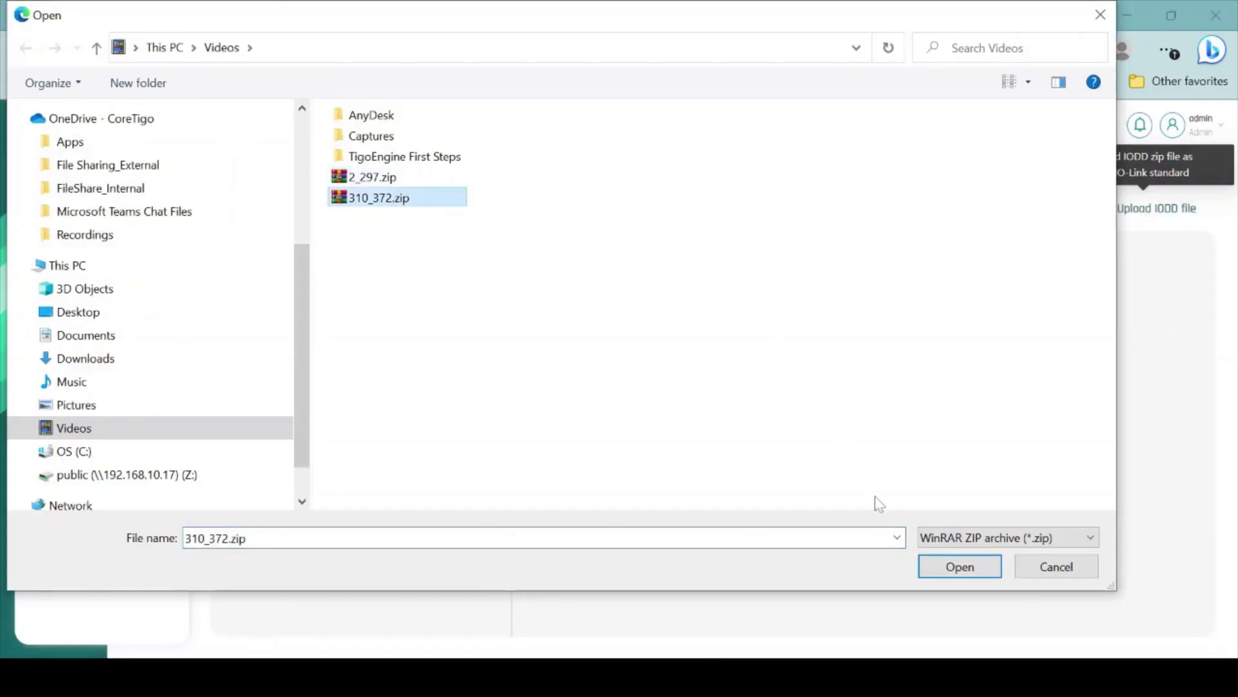
pyautogui.click(932, 573)
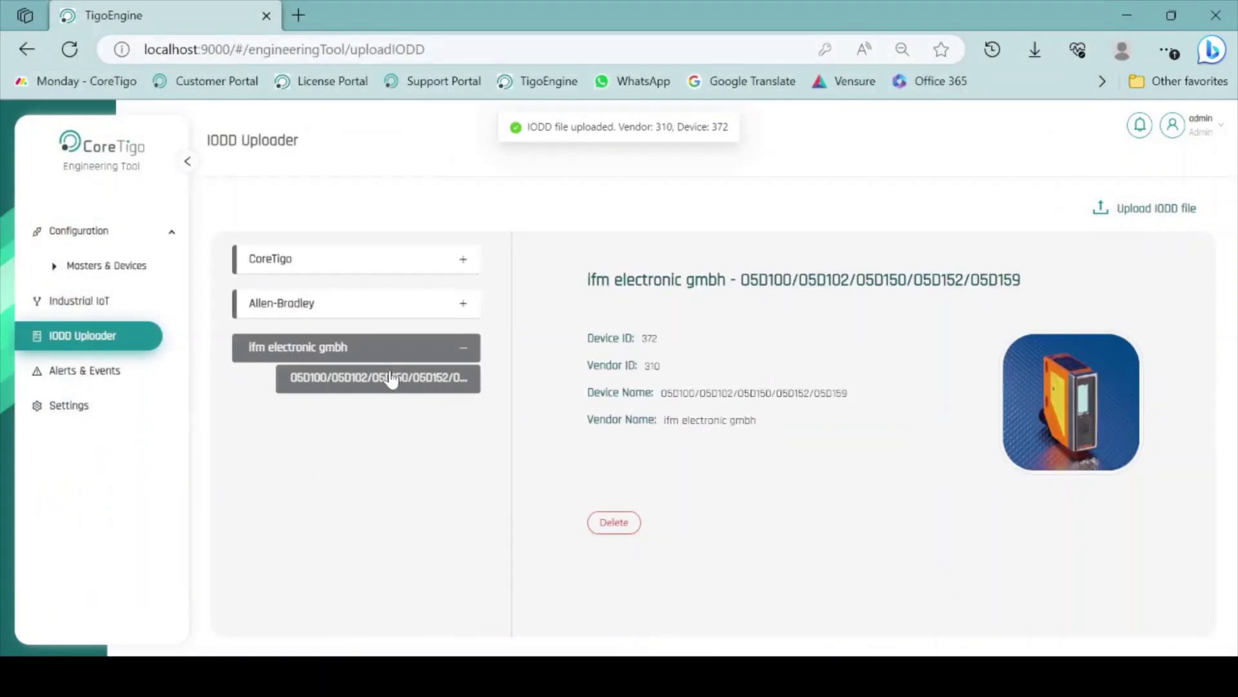
# - Return to the CoreTigo North America master's port configuration and examine the process data of the ifm device on port 1
pyautogui.click(127, 270)
pyautogui.click(465, 280)
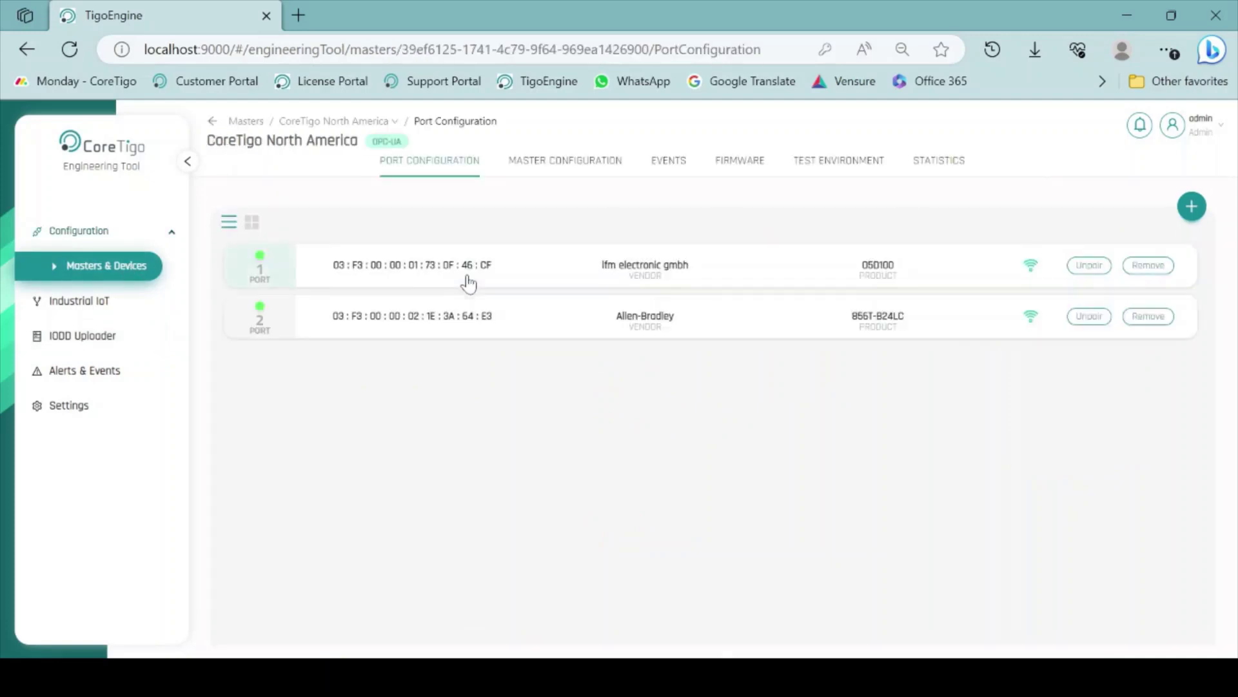
pyautogui.click(763, 276)
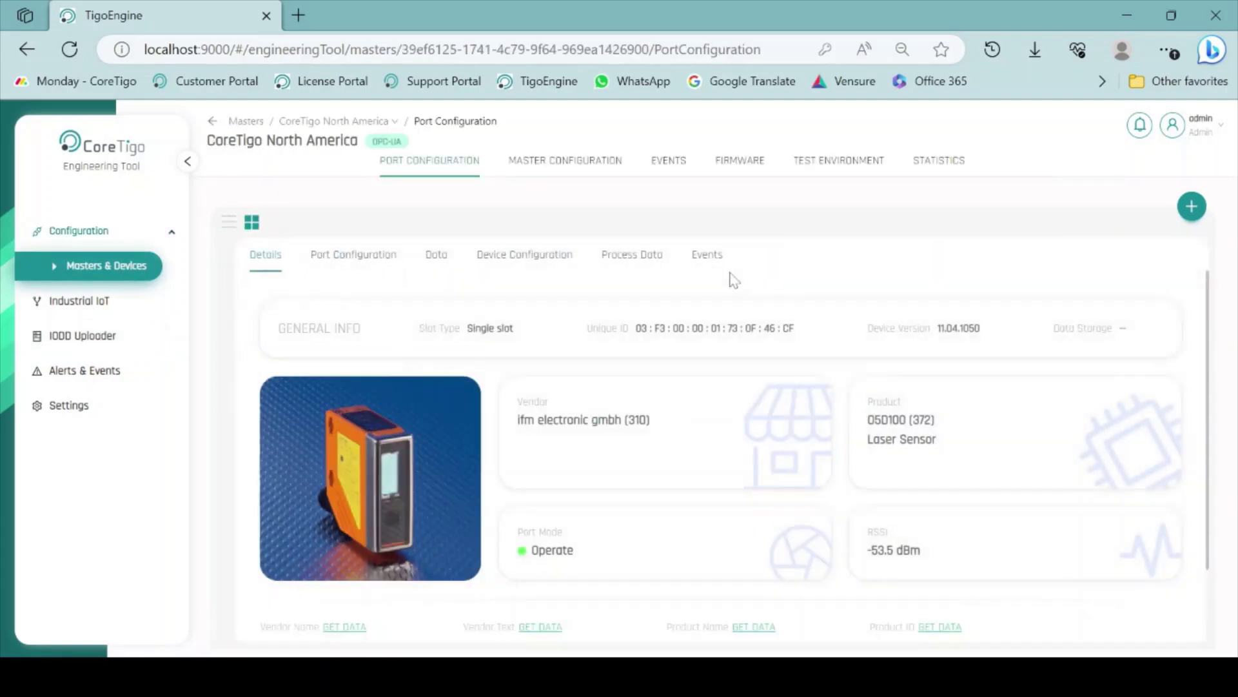
pyautogui.click(632, 257)
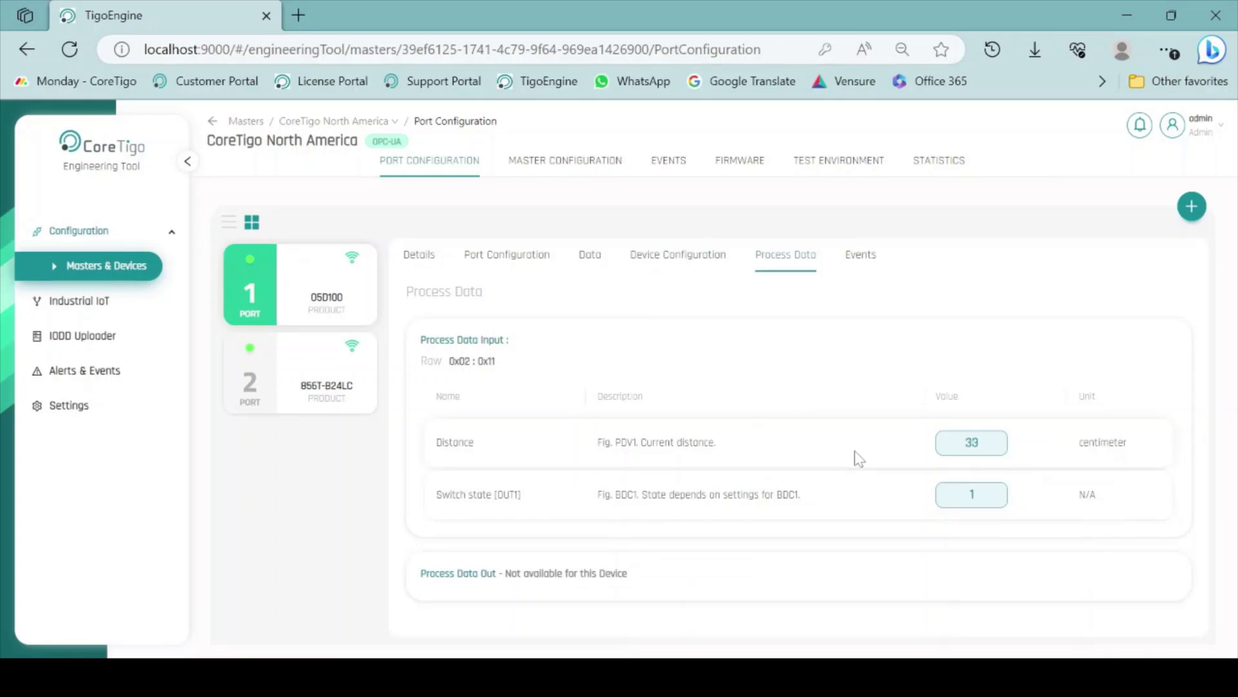
# - Read all device configuration values from the port 1 sensor and examine its identification data down to the Application Specific Tag
pyautogui.click(671, 258)
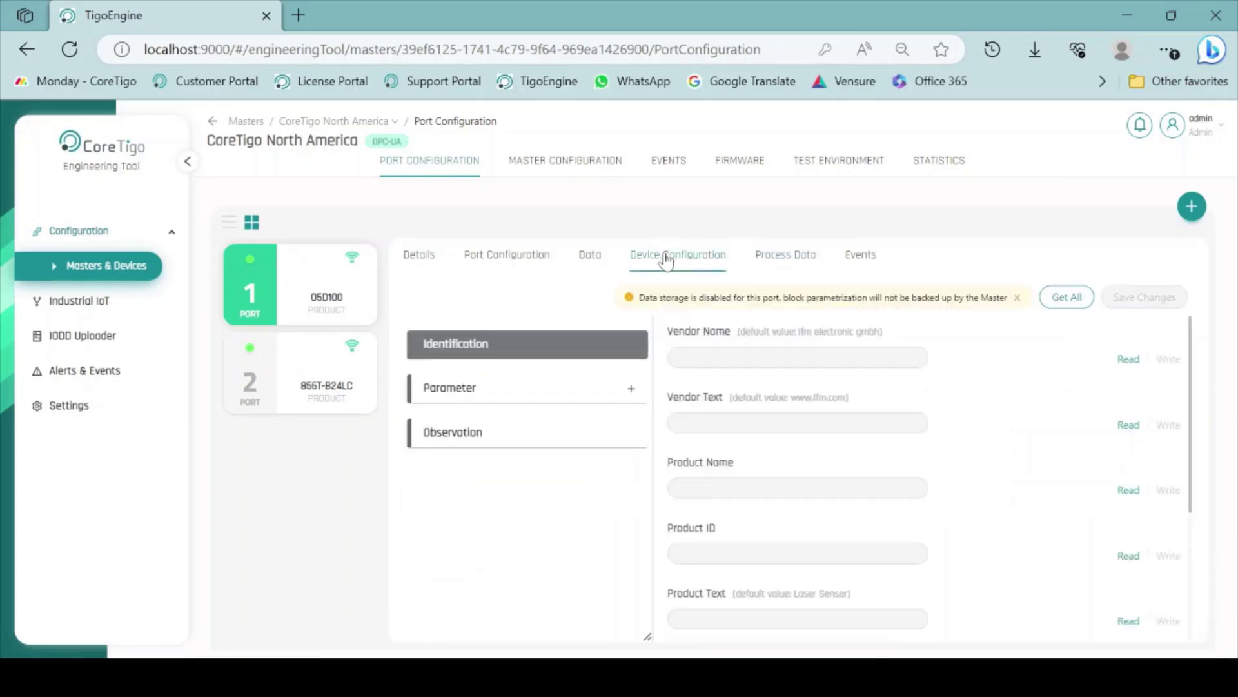
pyautogui.click(1066, 296)
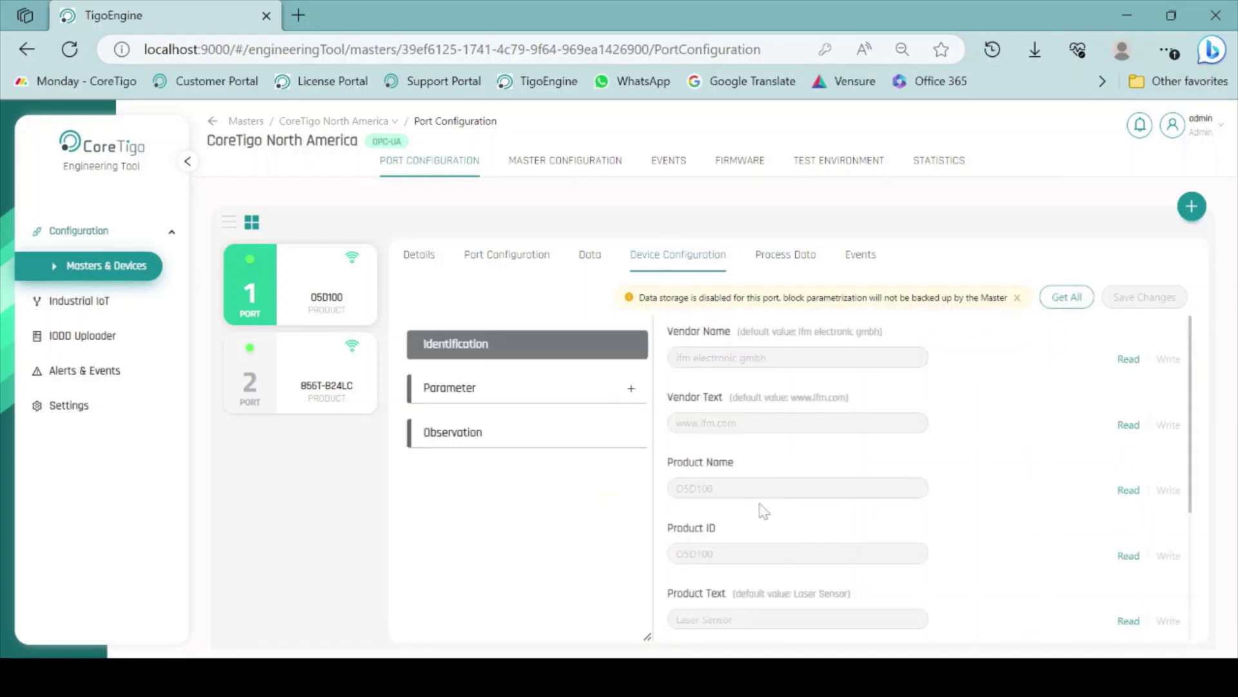
pyautogui.scroll(-2, 764, 511)
pyautogui.scroll(-1, 763, 511)
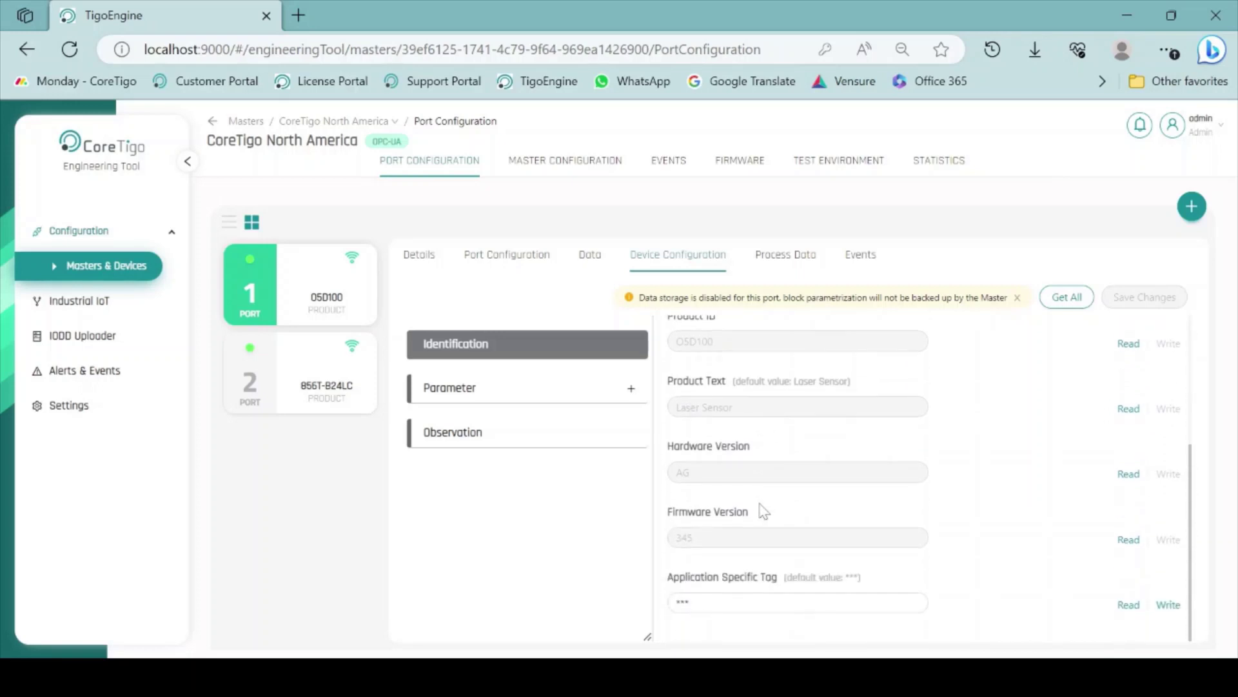
# - Examine the port 1 sensor's Setup parameters, including the display, keylock and data storage lock settings
pyautogui.click(482, 395)
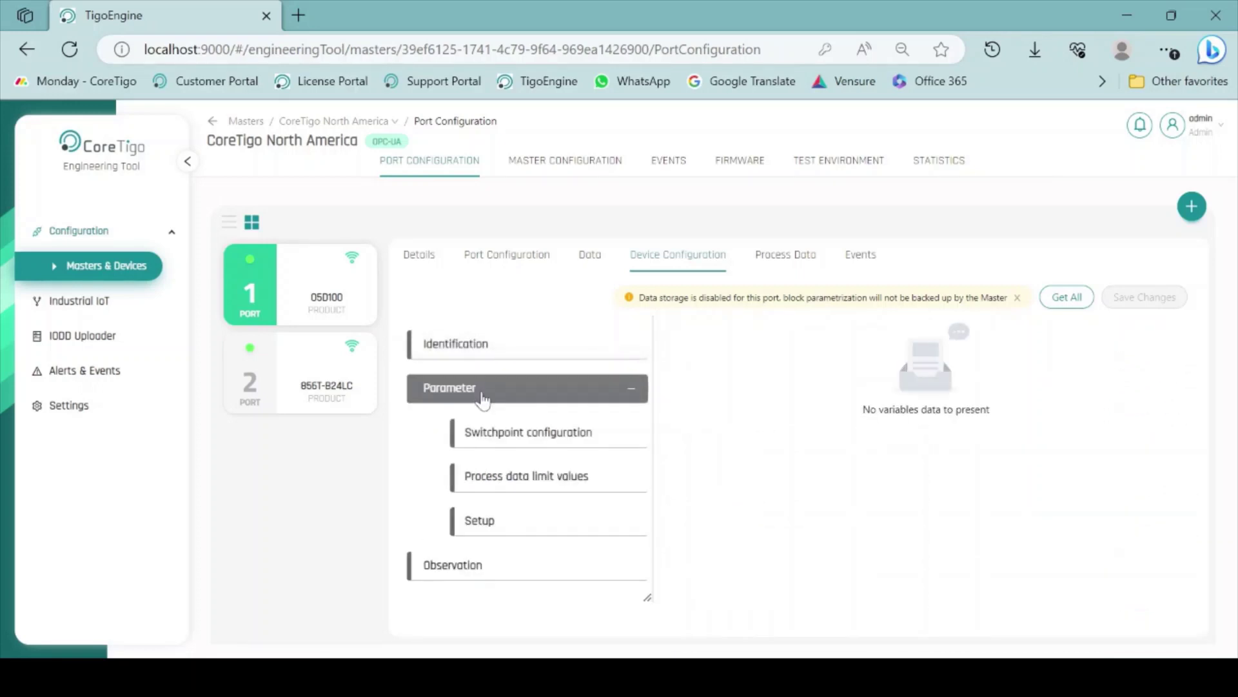
pyautogui.click(505, 517)
pyautogui.scroll(-1, 776, 357)
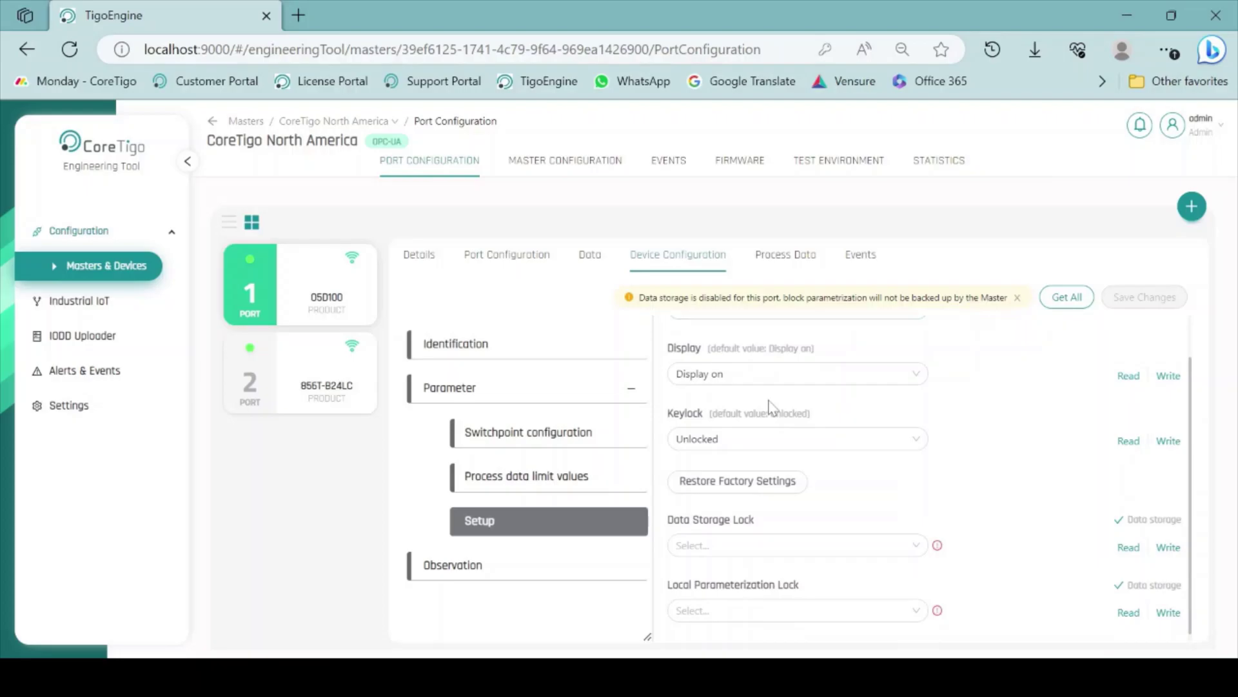